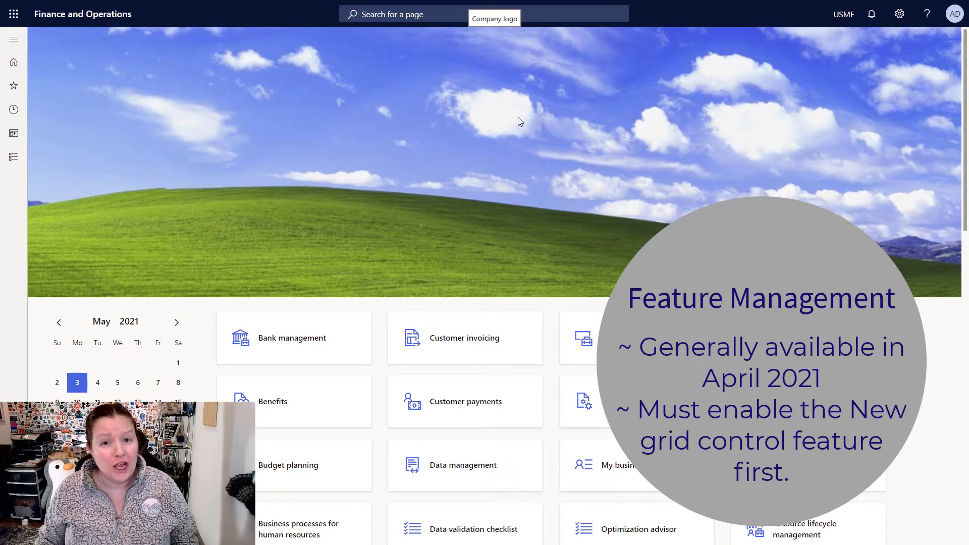
# Step: From page search reach Feature management, show All features and filter the list by 'grid'
pyautogui.click(437, 16)
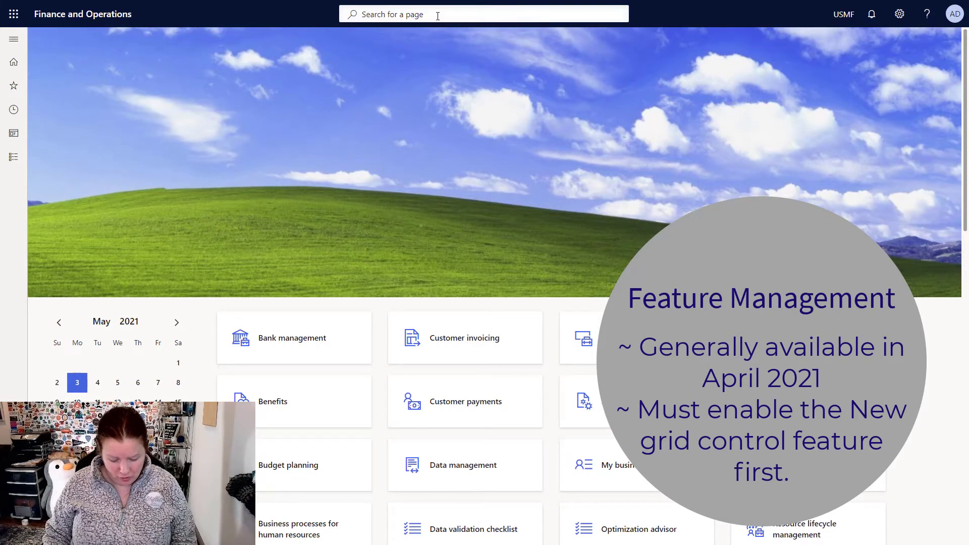
pyautogui.write('fea')
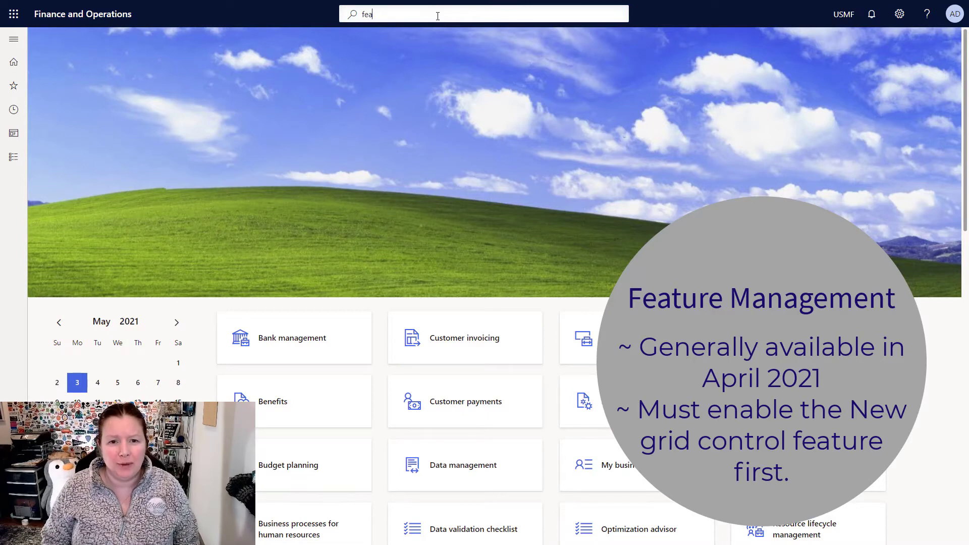
pyautogui.write('ture')
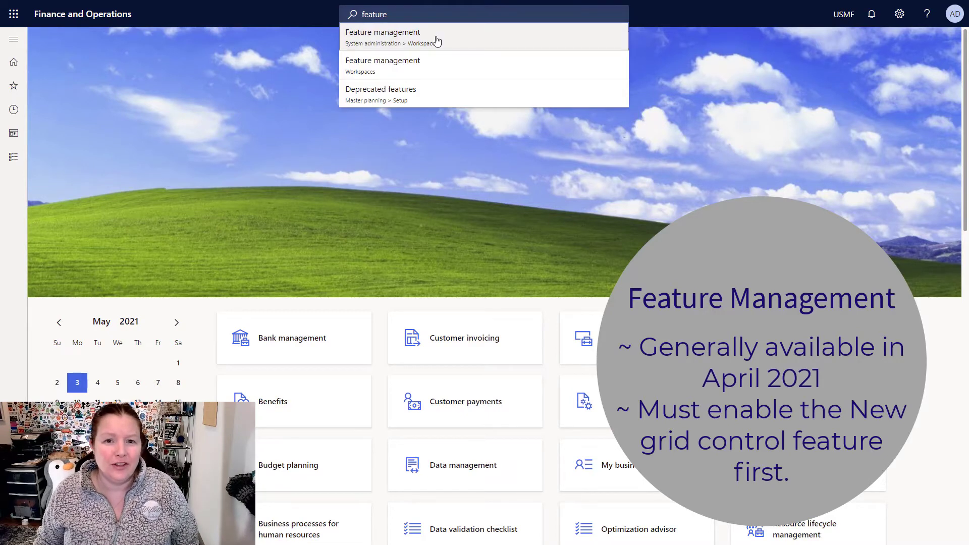
pyautogui.click(437, 41)
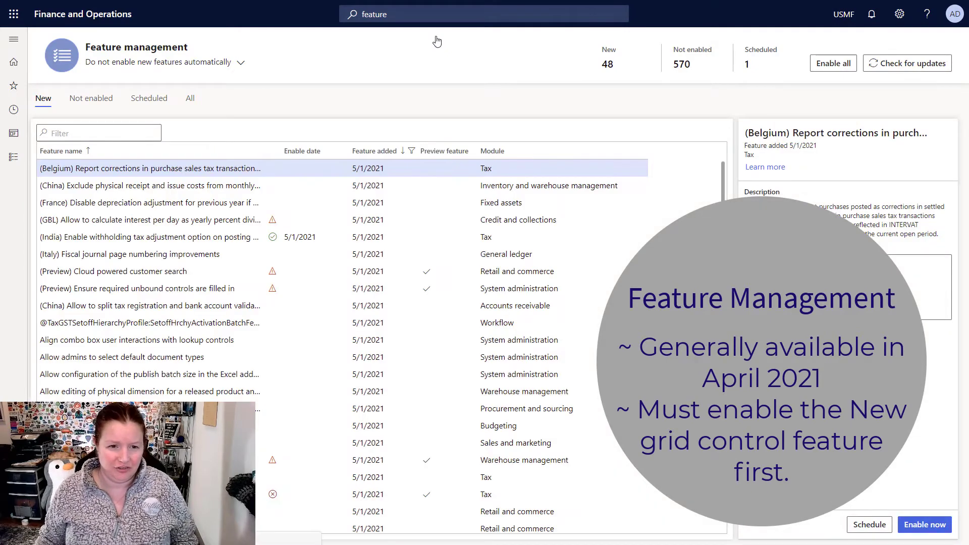
pyautogui.click(190, 103)
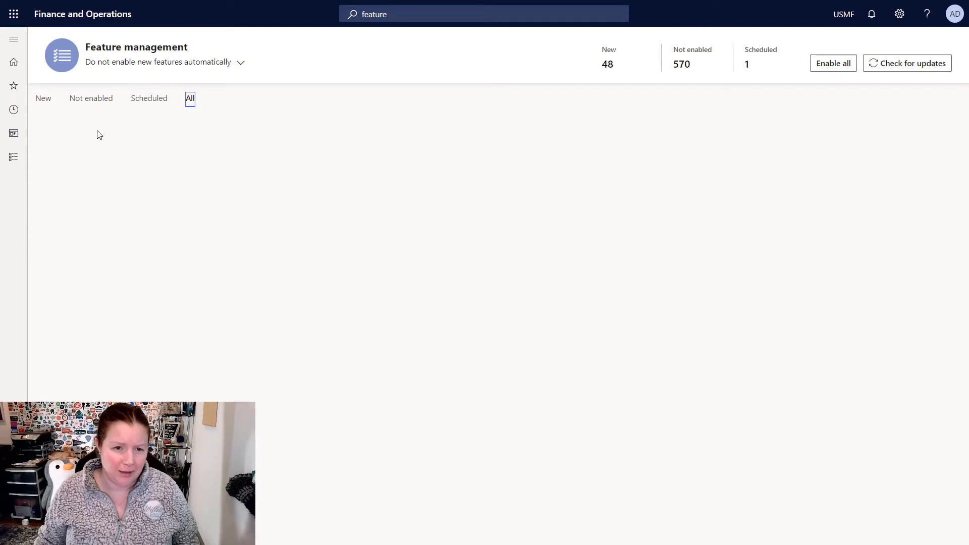
pyautogui.click(87, 134)
pyautogui.write("'")
pyautogui.write('grid')
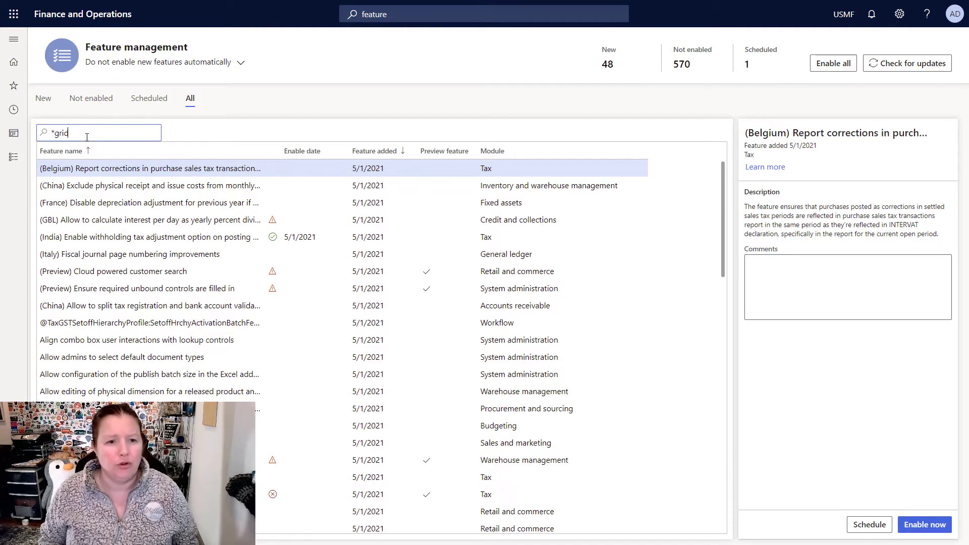
pyautogui.press('Return')
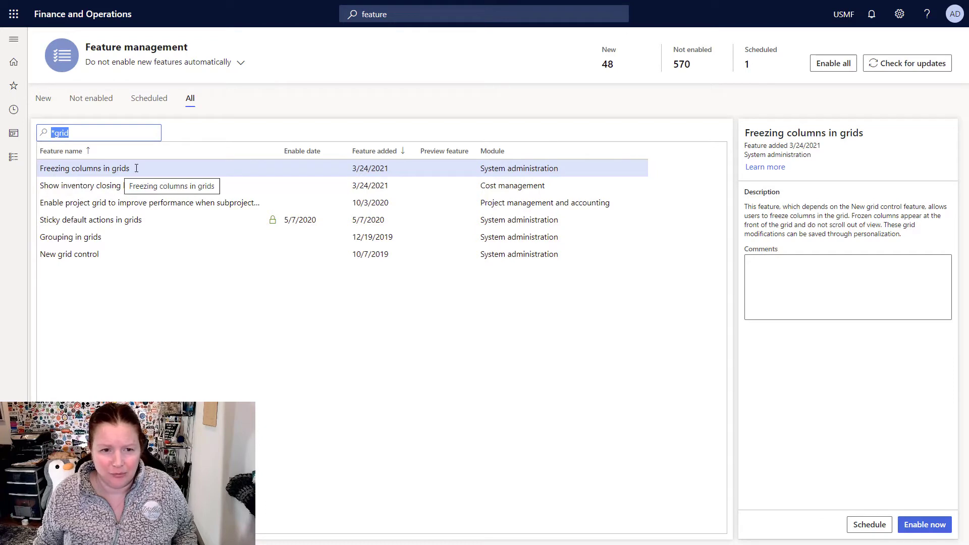
# Step: Attempt Enable now on Freezing columns in grids and dismiss the dependency error messages
pyautogui.click(928, 528)
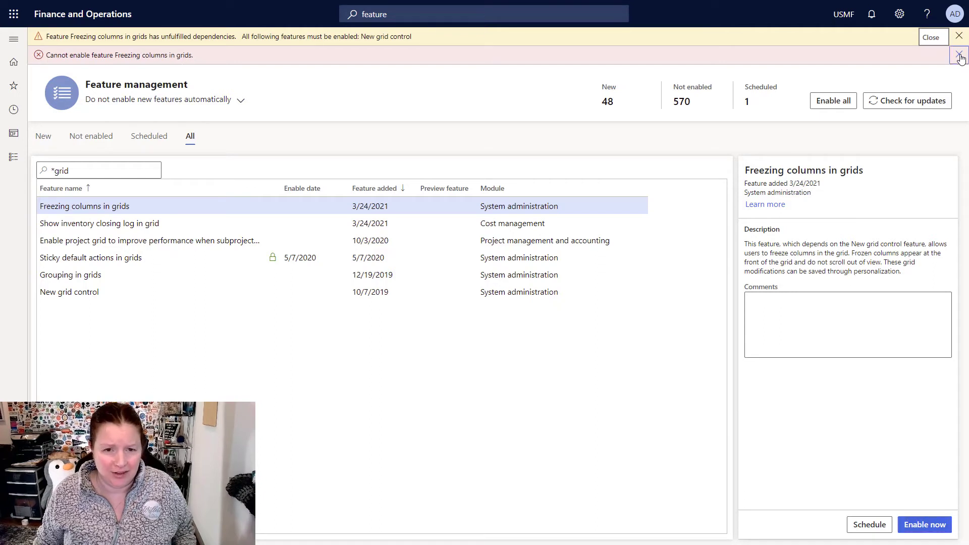
pyautogui.click(959, 56)
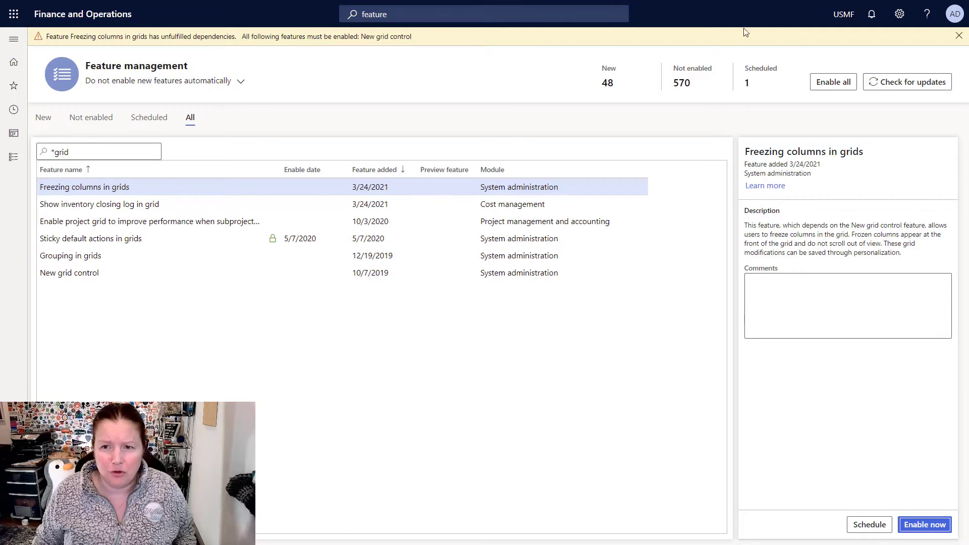
pyautogui.click(960, 37)
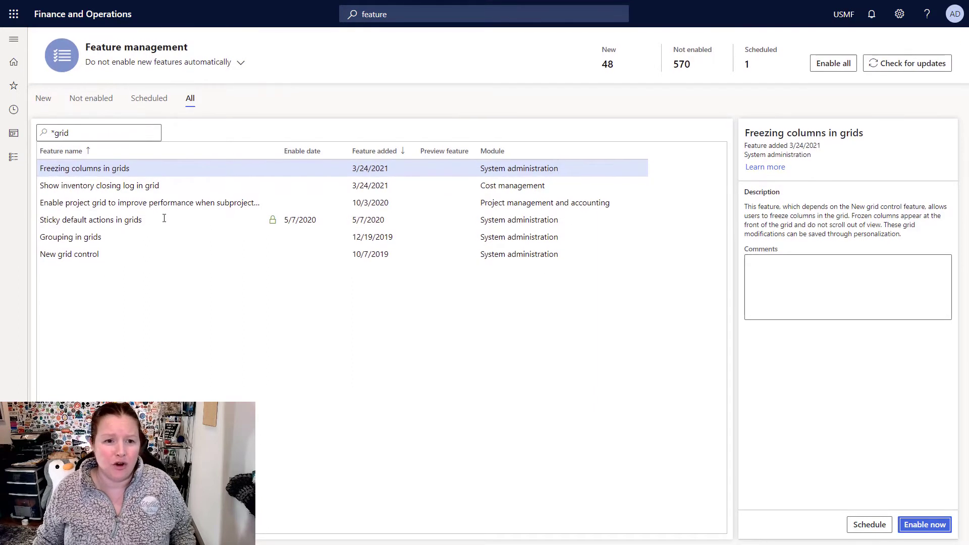
# Step: Enable New grid control, then Freezing columns in grids, and return to the home dashboard
pyautogui.click(141, 258)
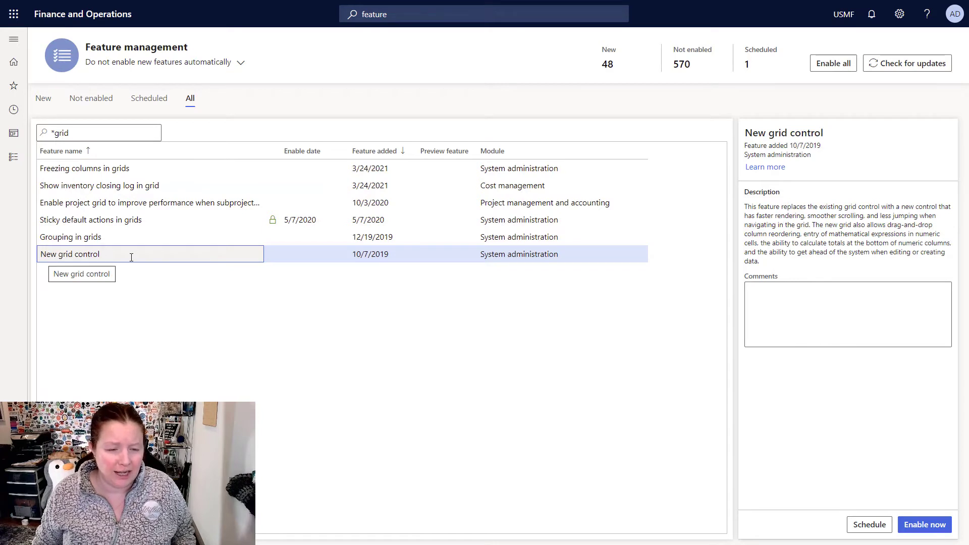
pyautogui.click(924, 526)
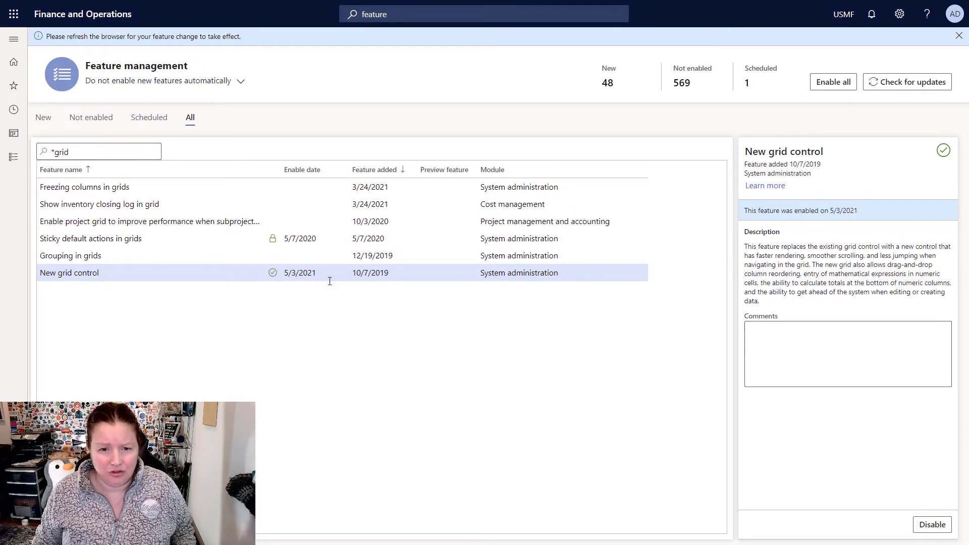
pyautogui.click(186, 187)
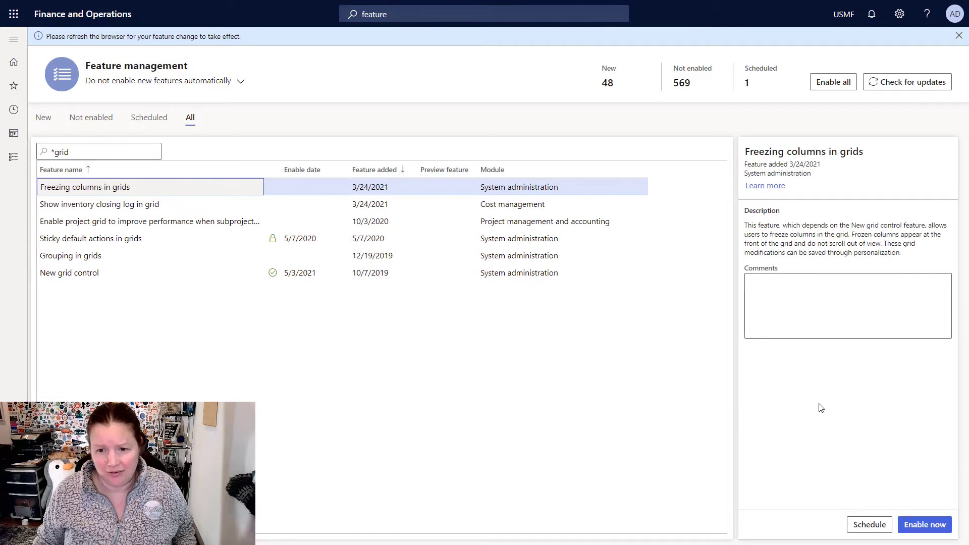
pyautogui.click(921, 530)
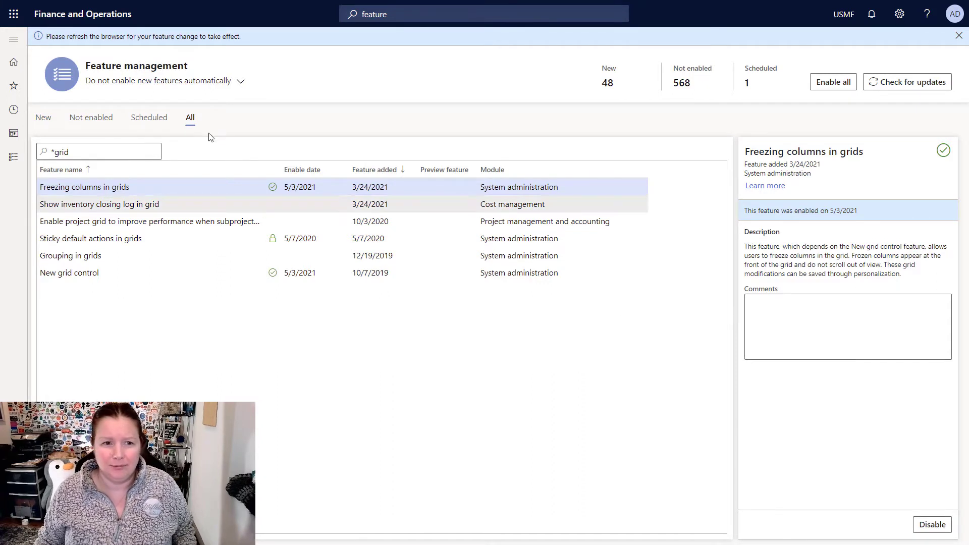
pyautogui.click(16, 63)
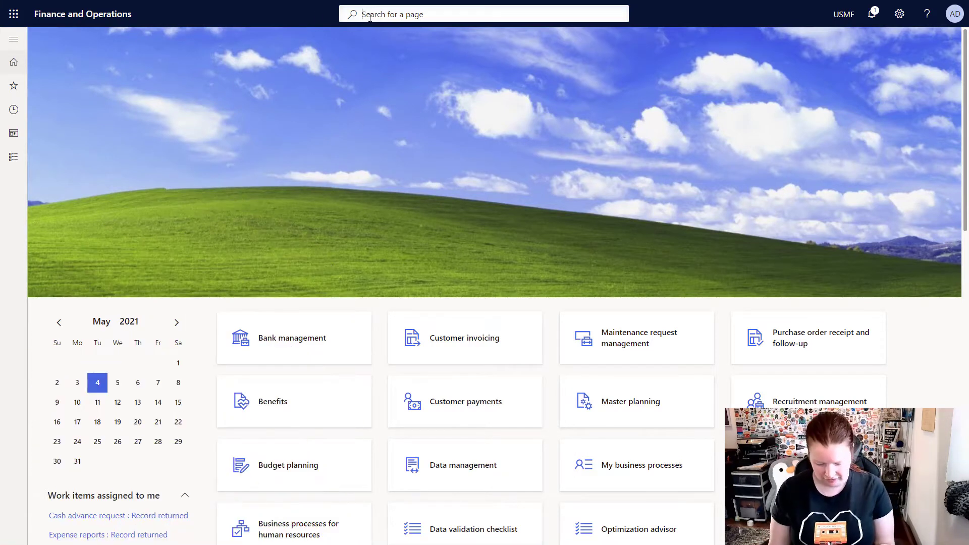
pyautogui.write('al')
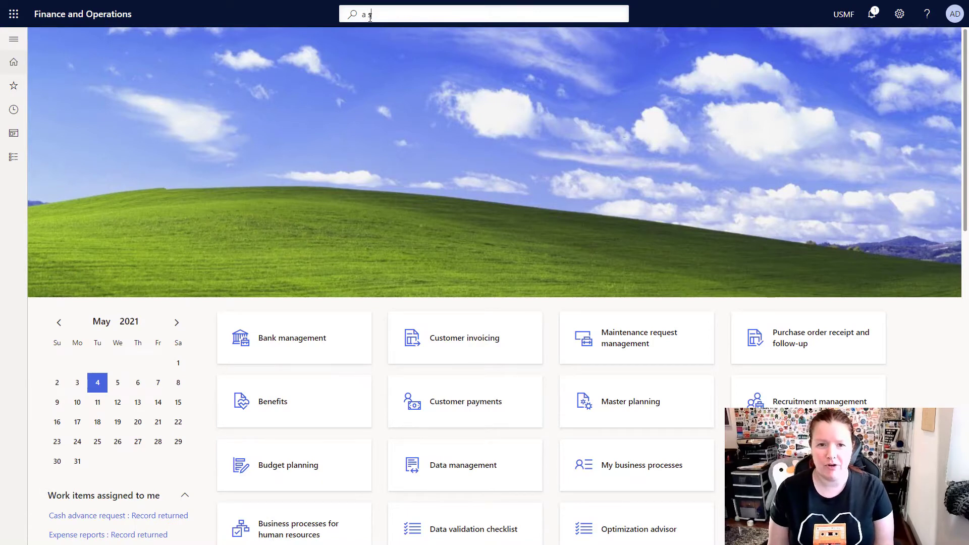
pyautogui.write('es')
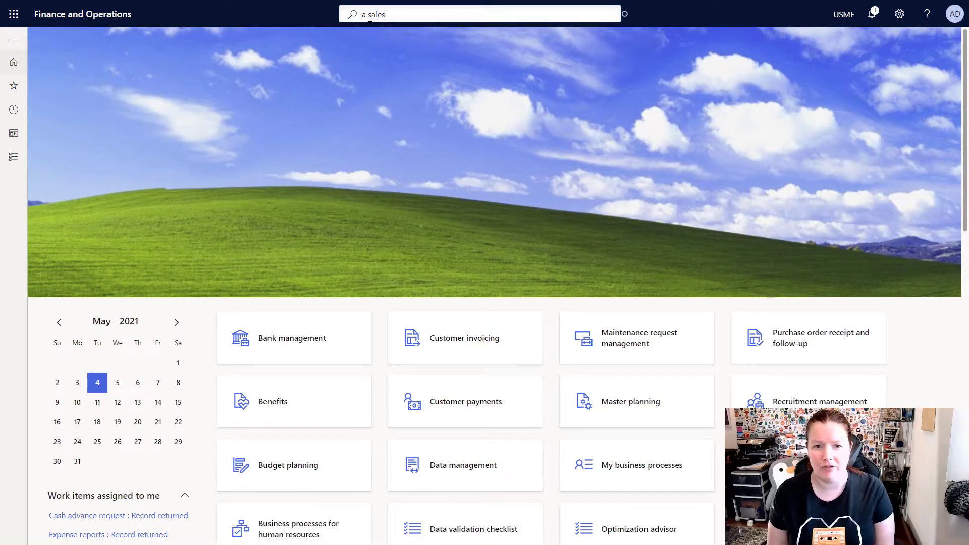
pyautogui.write(' order')
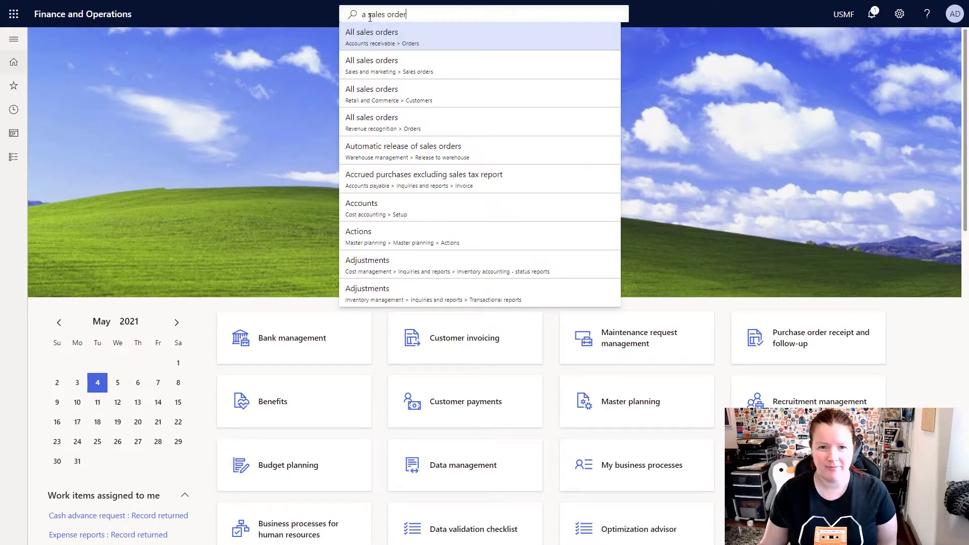
# Step: Choose All sales orders under Accounts receivable from the page search results
pyautogui.click(375, 35)
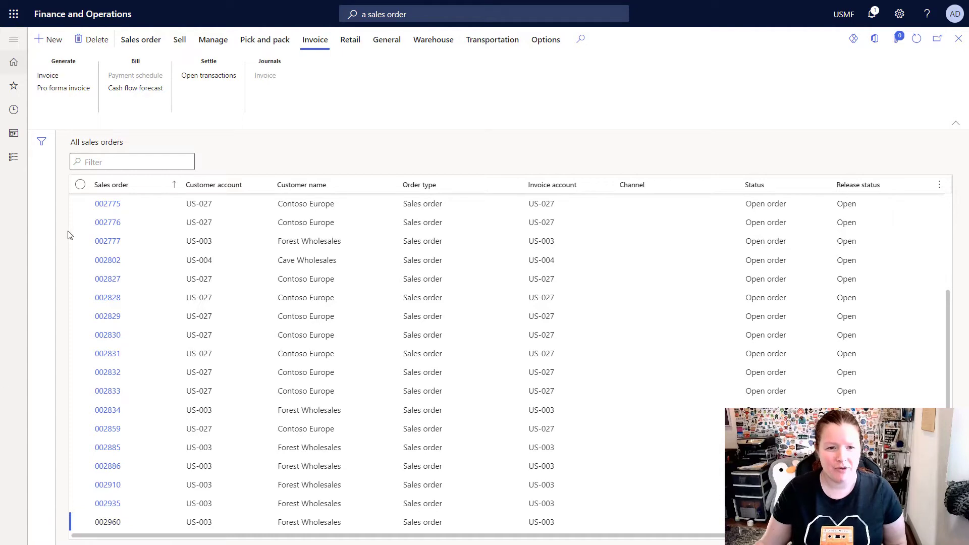
# Step: Enter sales order 002802 for Cave Wholesales and mark several lines in its order lines grid
pyautogui.click(107, 260)
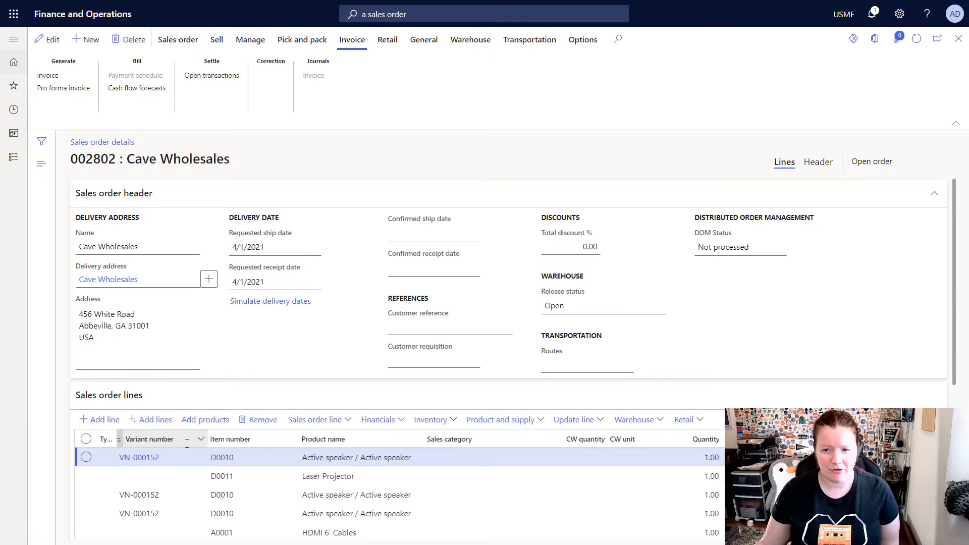
pyautogui.scroll(-2, 243, 426)
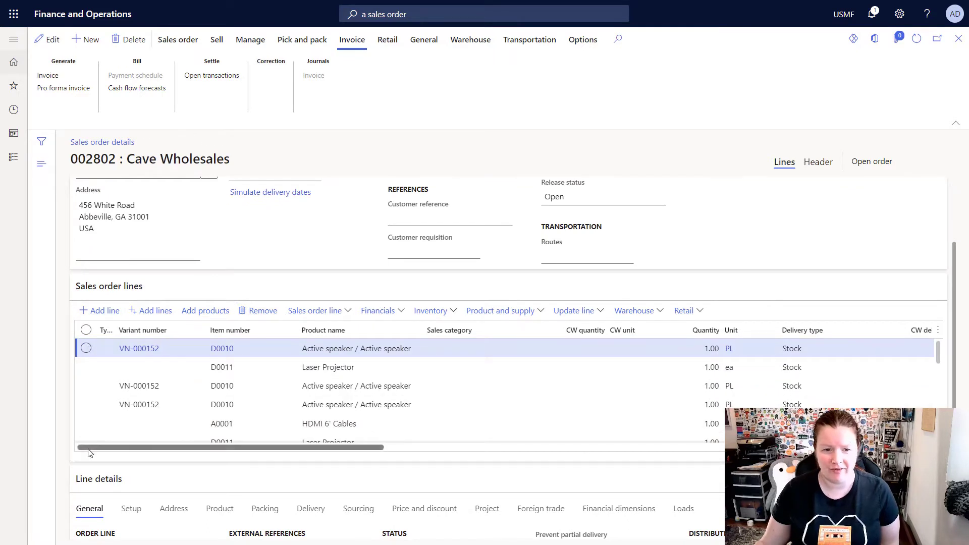
pyautogui.moveTo(120, 452); pyautogui.dragTo(334, 444)
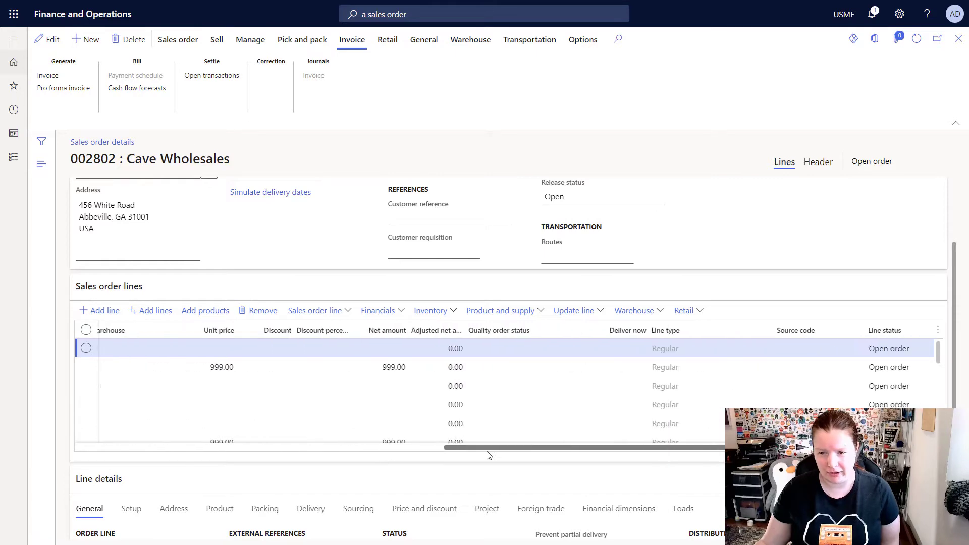
pyautogui.moveTo(334, 444)
pyautogui.mouseDown()
pyautogui.moveTo(691, 466)
pyautogui.moveTo(108, 487)
pyautogui.mouseUp()
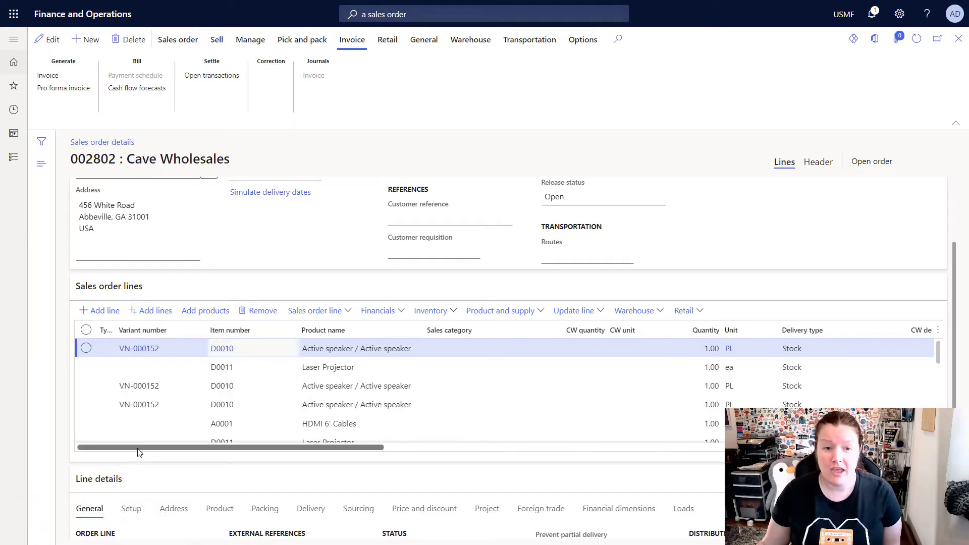
pyautogui.moveTo(136, 451)
pyautogui.mouseDown()
pyautogui.moveTo(185, 449)
pyautogui.moveTo(105, 457)
pyautogui.mouseUp()
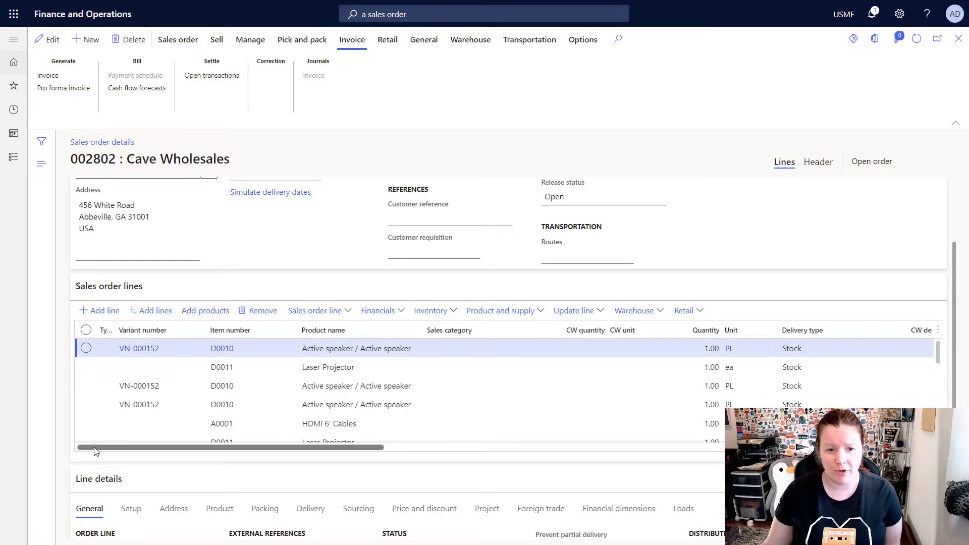
pyautogui.moveTo(128, 449); pyautogui.dragTo(252, 449)
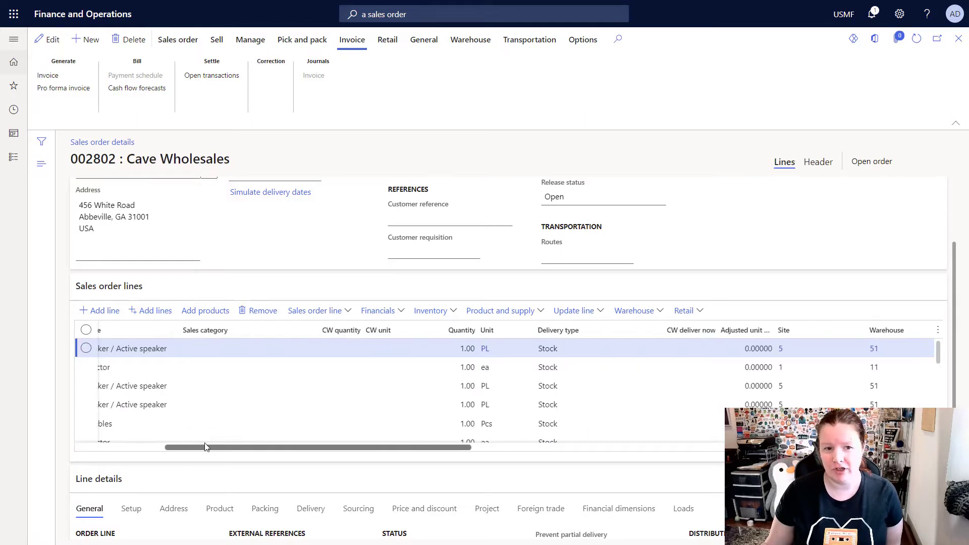
pyautogui.moveTo(253, 450); pyautogui.dragTo(85, 461)
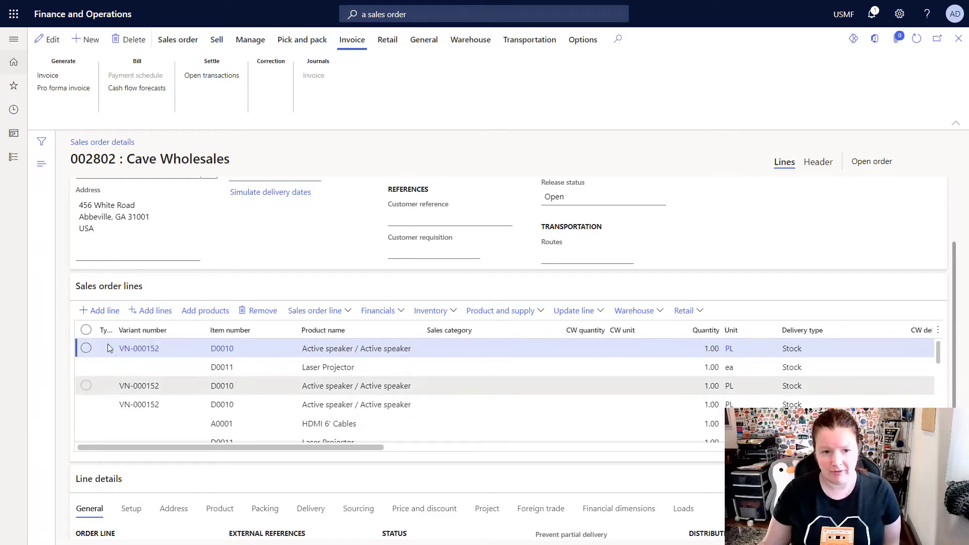
pyautogui.click(83, 332)
pyautogui.click(86, 348)
pyautogui.click(86, 386)
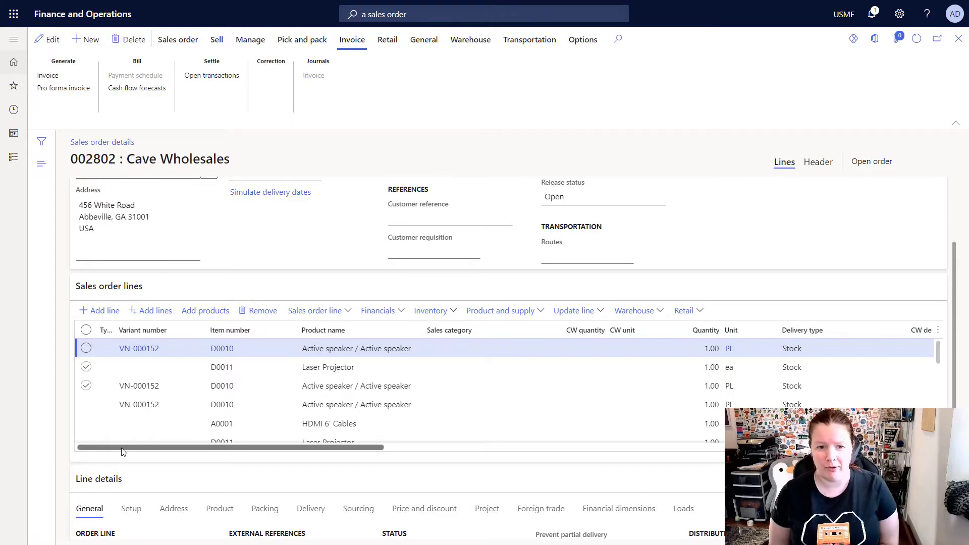
# Step: Freeze the Item number and Product name columns in the sales order lines grid
pyautogui.rightClick(278, 339)
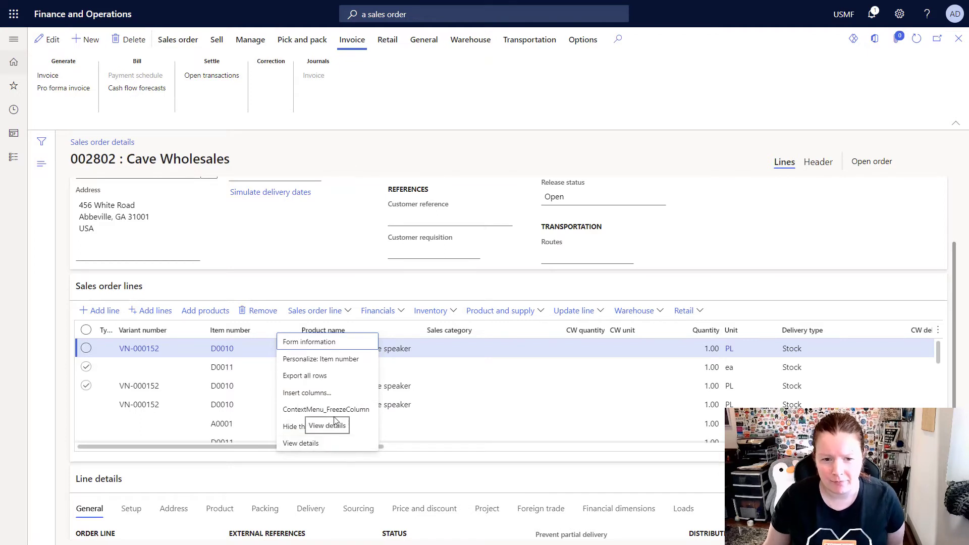
pyautogui.click(334, 413)
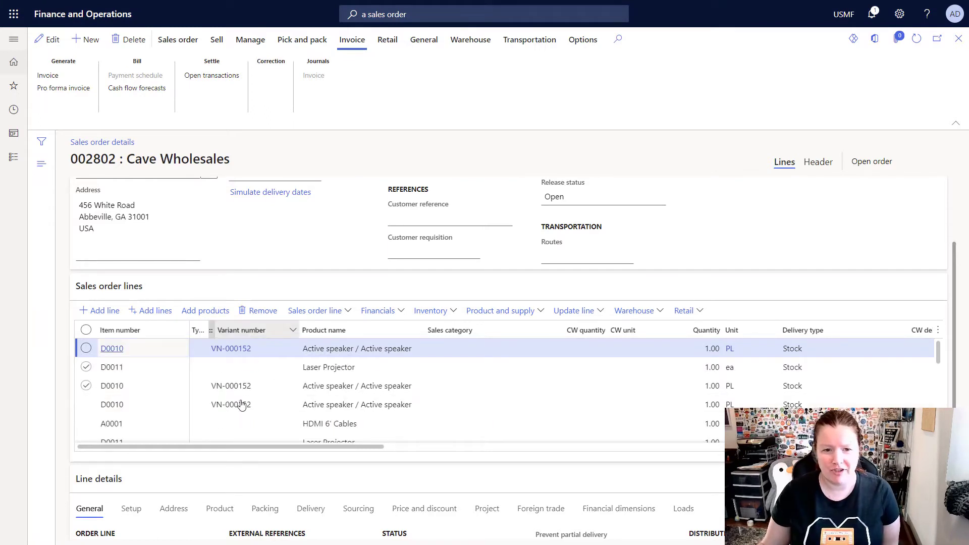
pyautogui.click(150, 347)
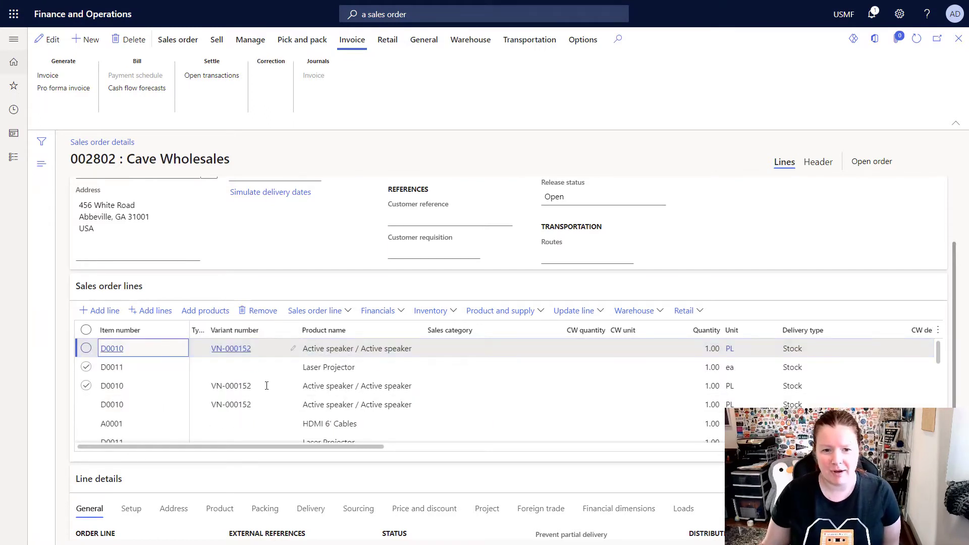
pyautogui.rightClick(369, 337)
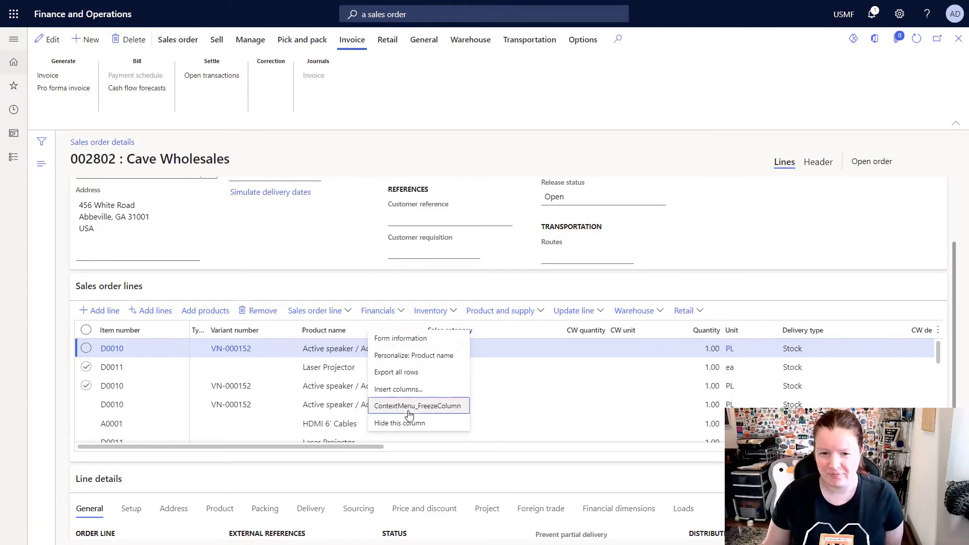
pyautogui.click(409, 413)
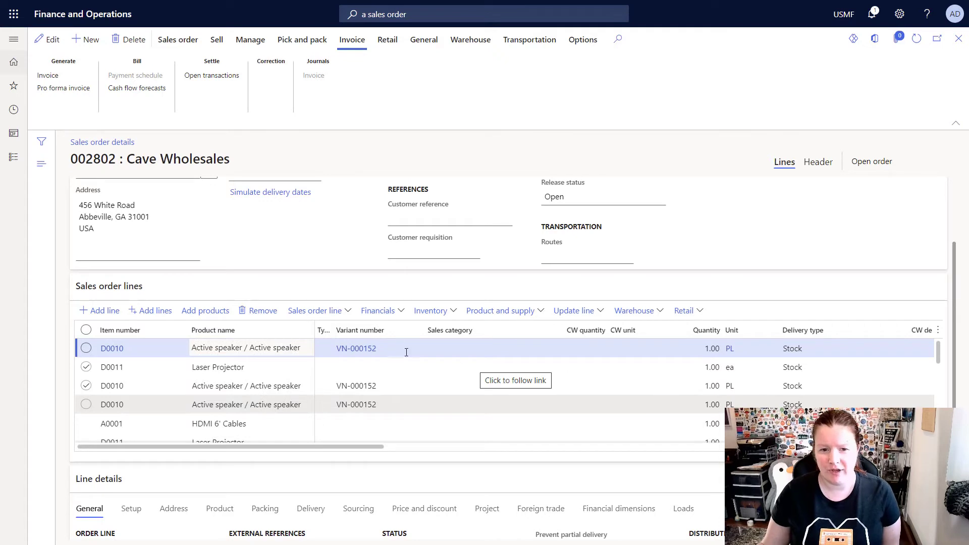
pyautogui.moveTo(371, 330)
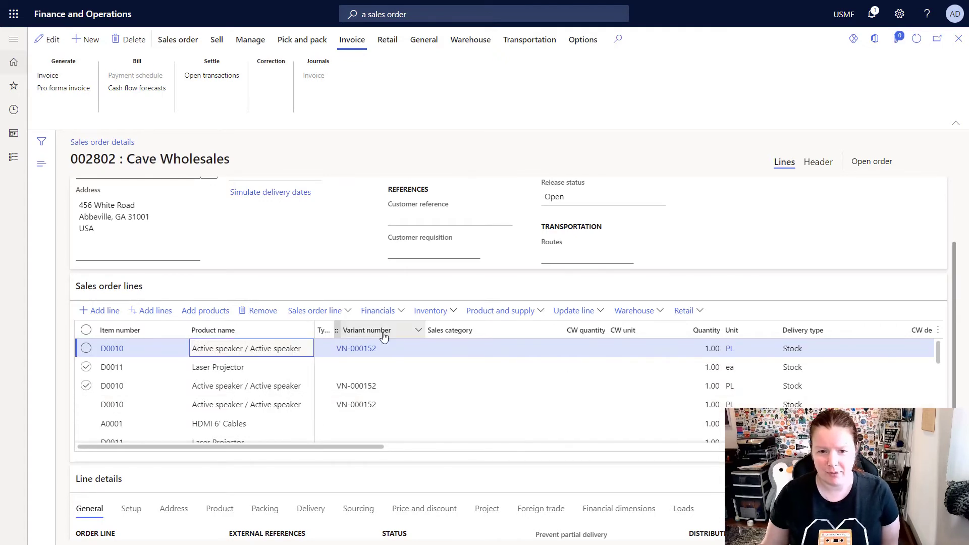
# Step: Freeze the Variant number and Quantity columns too, ending with focus on the first line's Quantity
pyautogui.rightClick(391, 335)
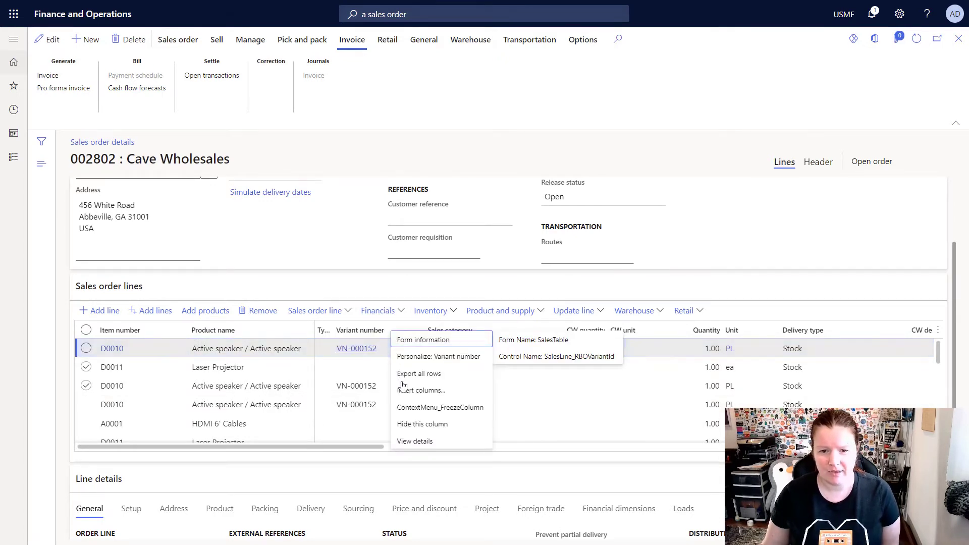
pyautogui.click(414, 409)
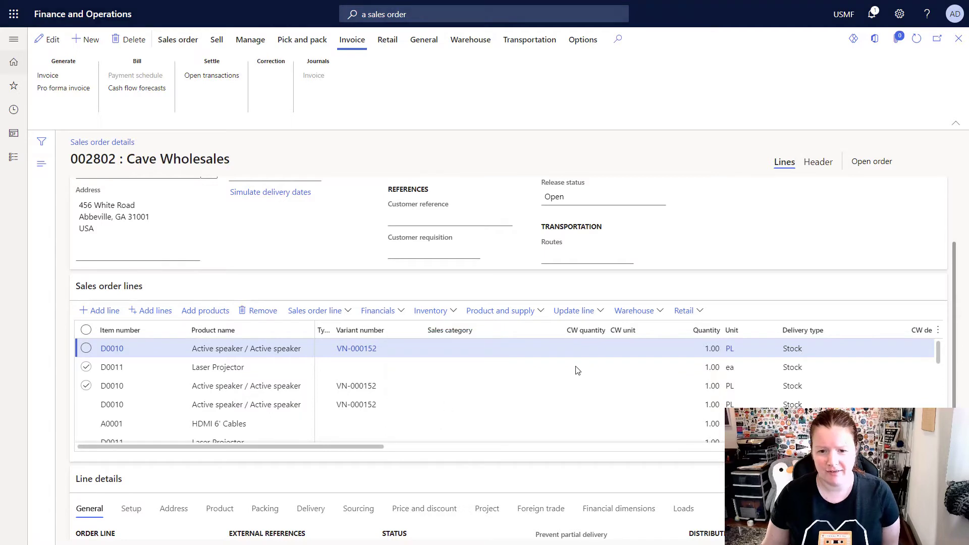
pyautogui.rightClick(688, 337)
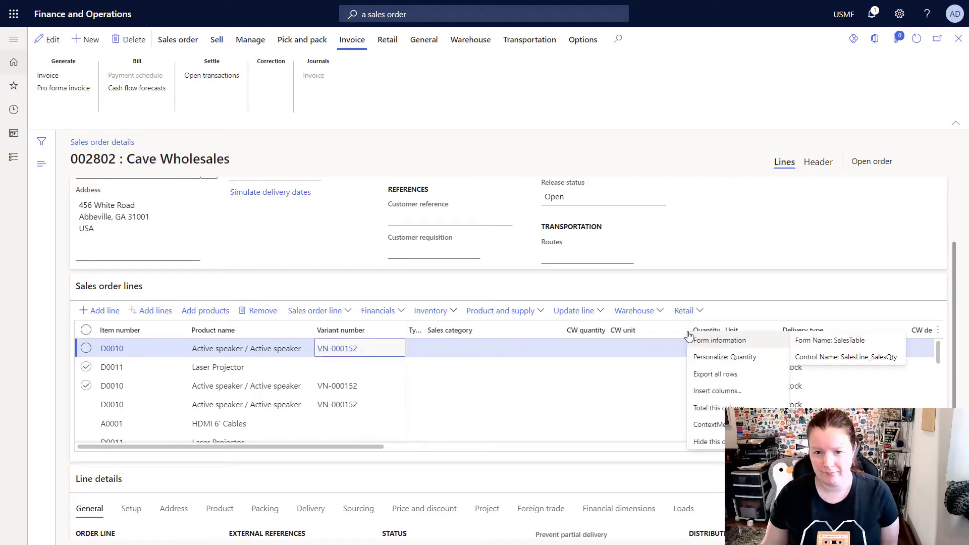
pyautogui.click(709, 422)
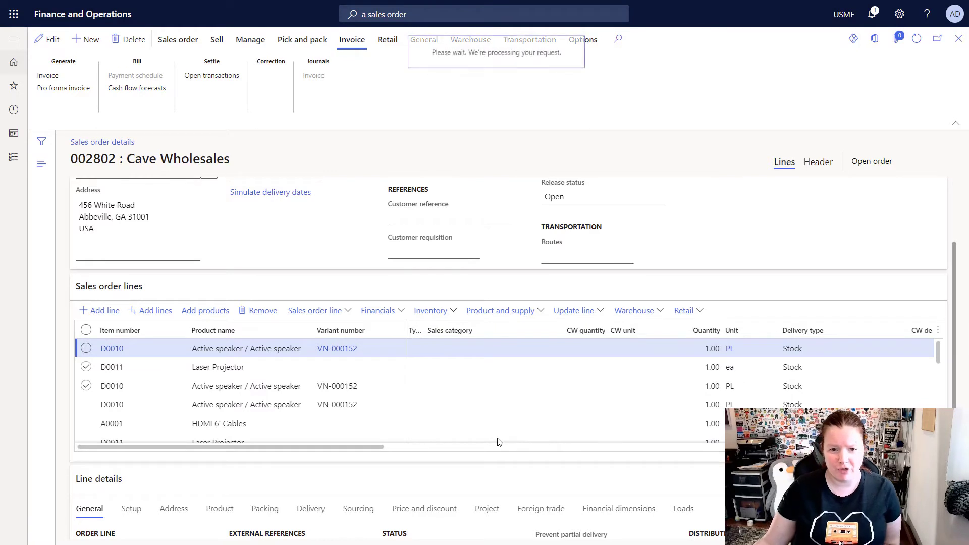
pyautogui.click(415, 334)
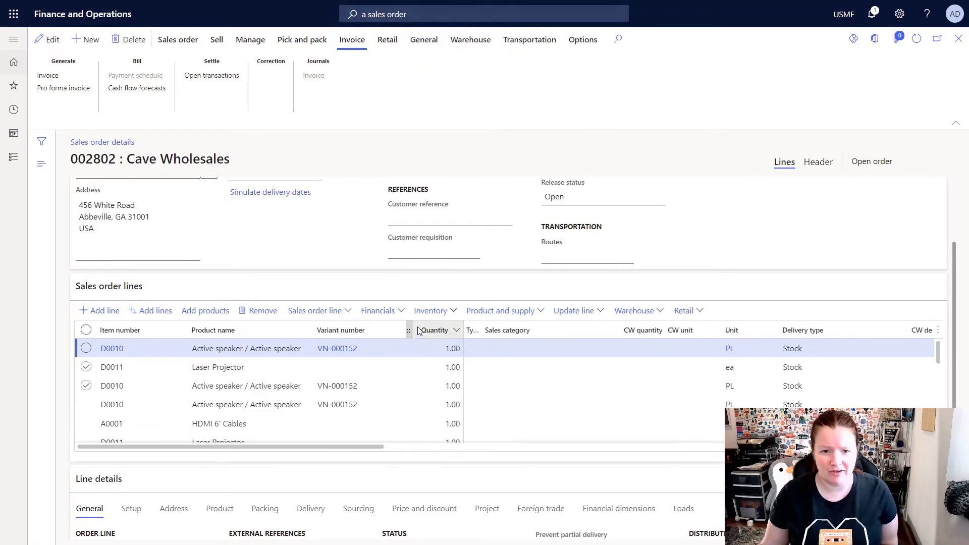
pyautogui.click(453, 348)
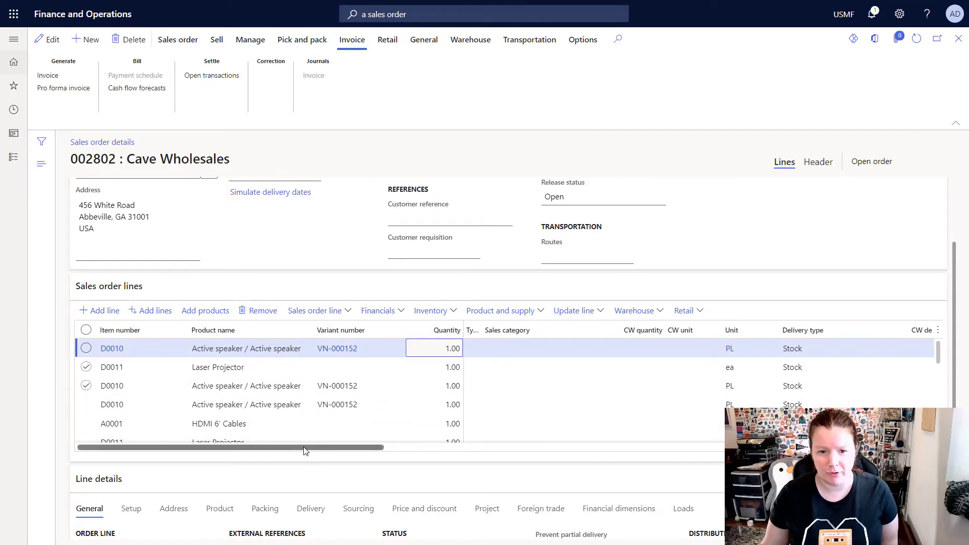
pyautogui.moveTo(303, 449)
pyautogui.mouseDown()
pyautogui.moveTo(434, 451)
pyautogui.moveTo(257, 463)
pyautogui.mouseUp()
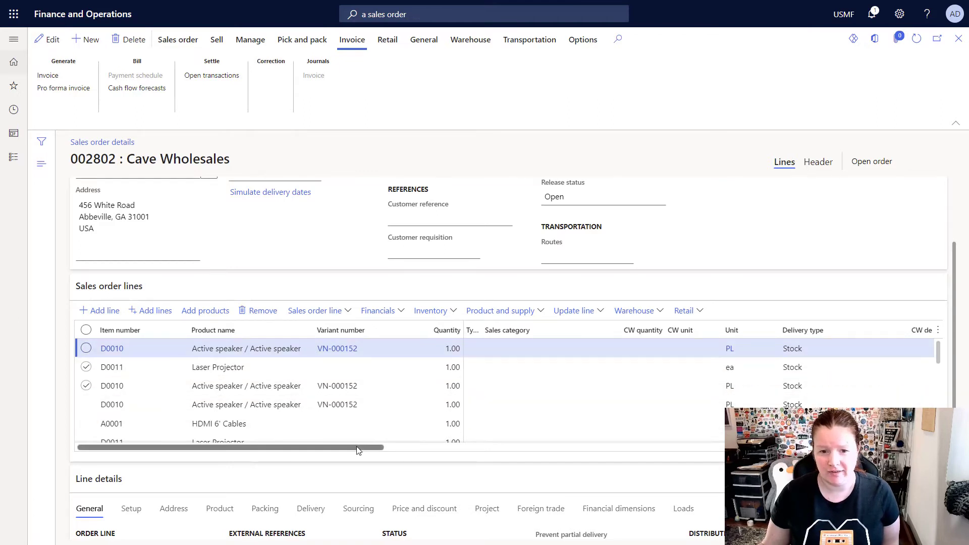
pyautogui.moveTo(356, 447); pyautogui.dragTo(845, 454)
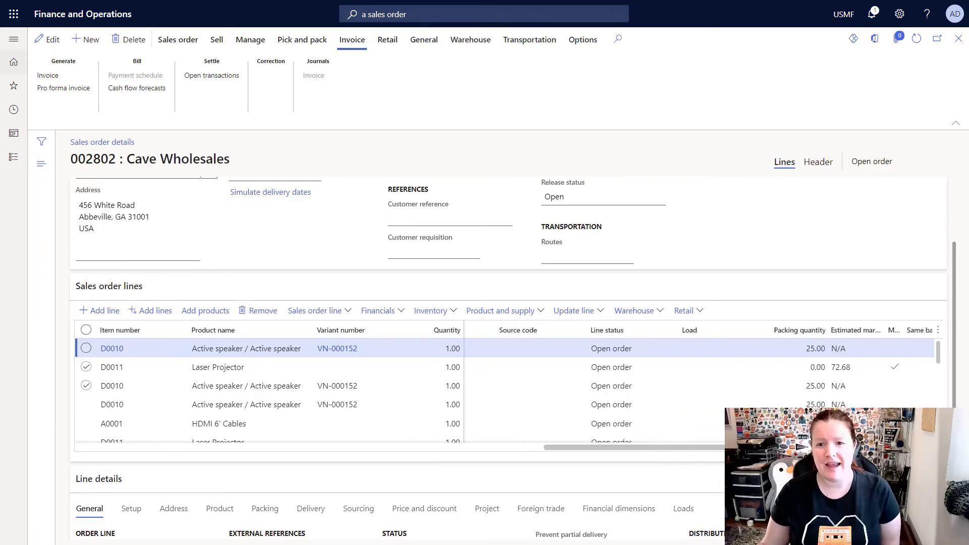
pyautogui.moveTo(846, 454); pyautogui.dragTo(257, 480)
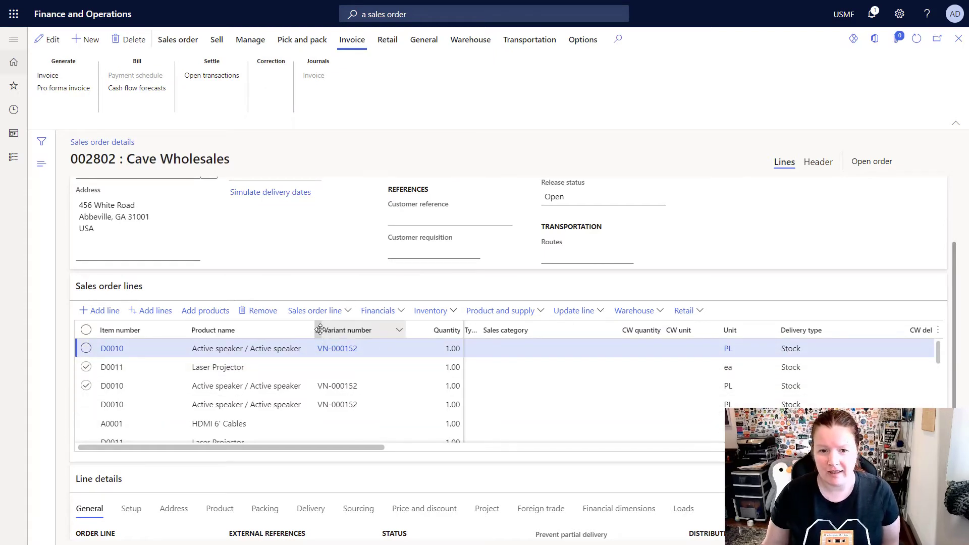
# Step: Drag Variant number left to sit between Item number and Product name among the frozen columns
pyautogui.moveTo(319, 329); pyautogui.dragTo(191, 335)
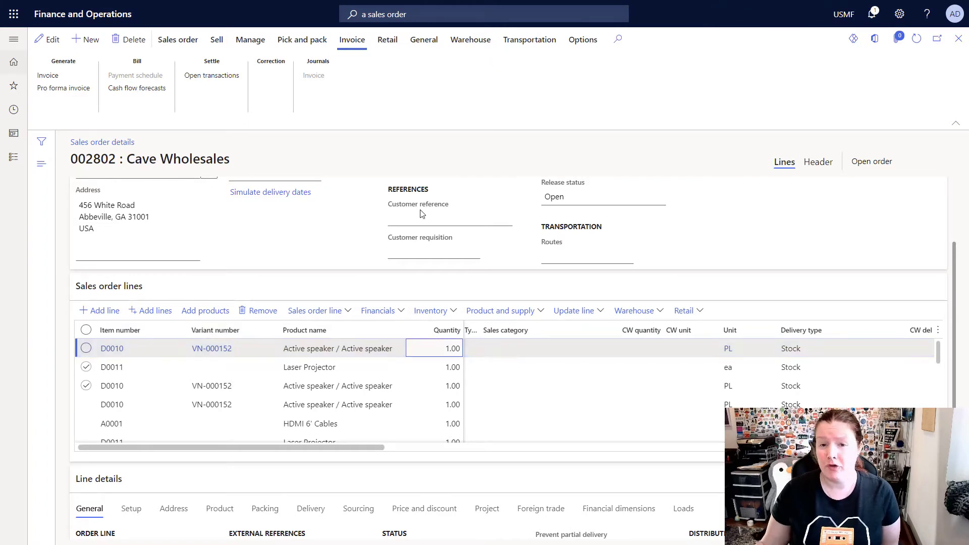
# Step: From Options start Personalize this page and make Move the active personalization mode
pyautogui.click(582, 40)
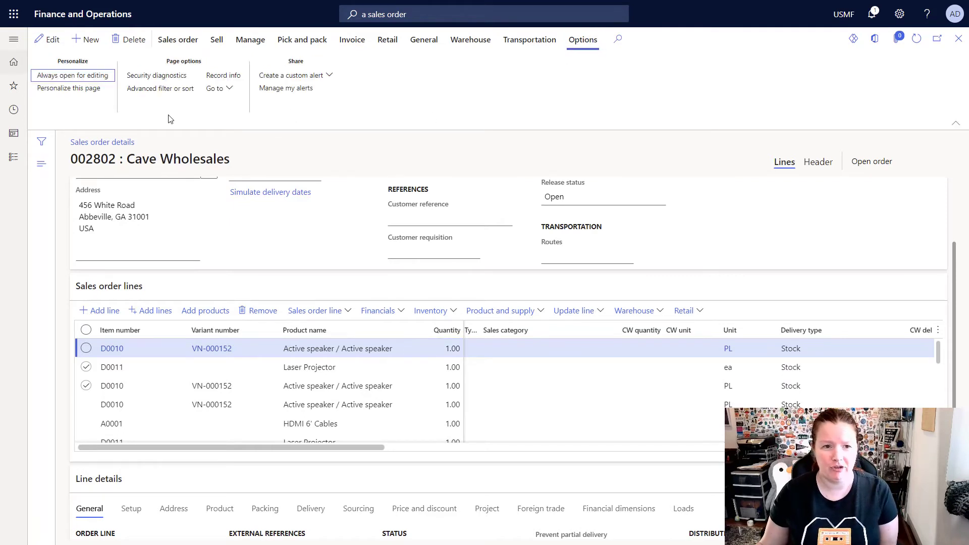
pyautogui.click(68, 88)
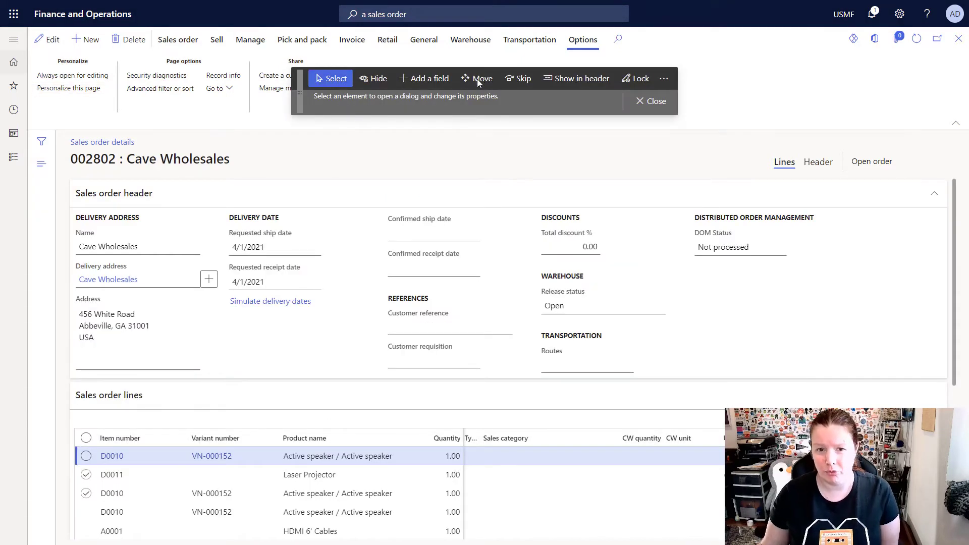
pyautogui.click(477, 80)
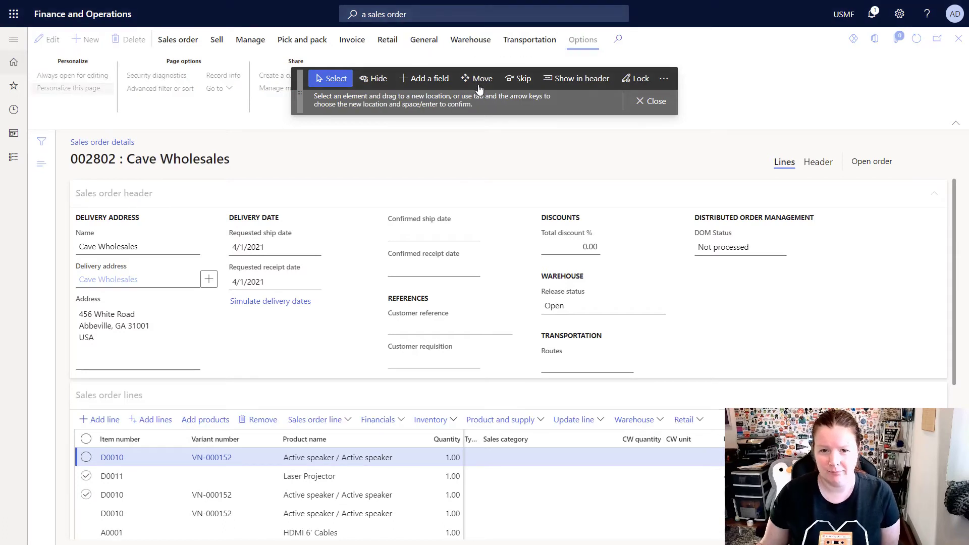
pyautogui.click(468, 85)
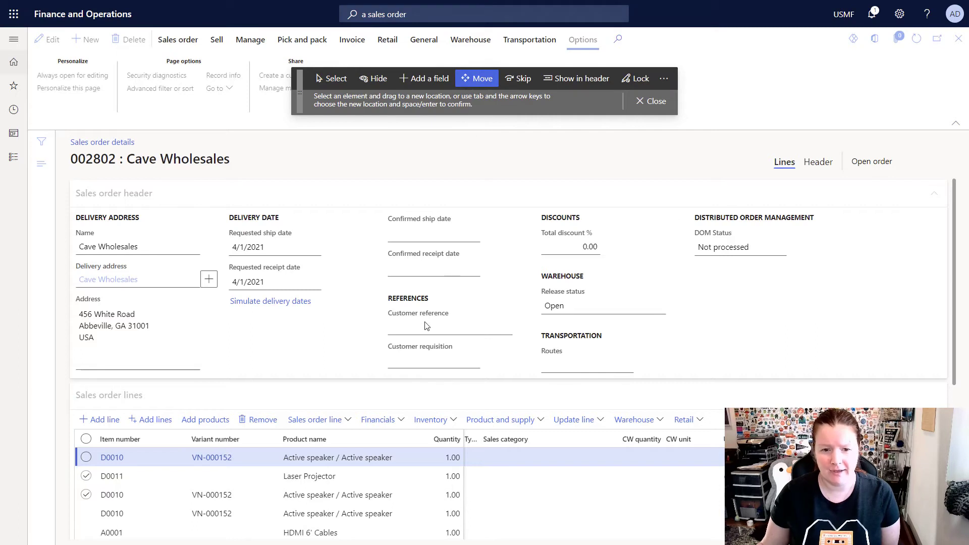
# Step: Try dragging the CW quantity, CW unit and Product name grid fields to new positions, leaving the grid unchanged
pyautogui.click(351, 455)
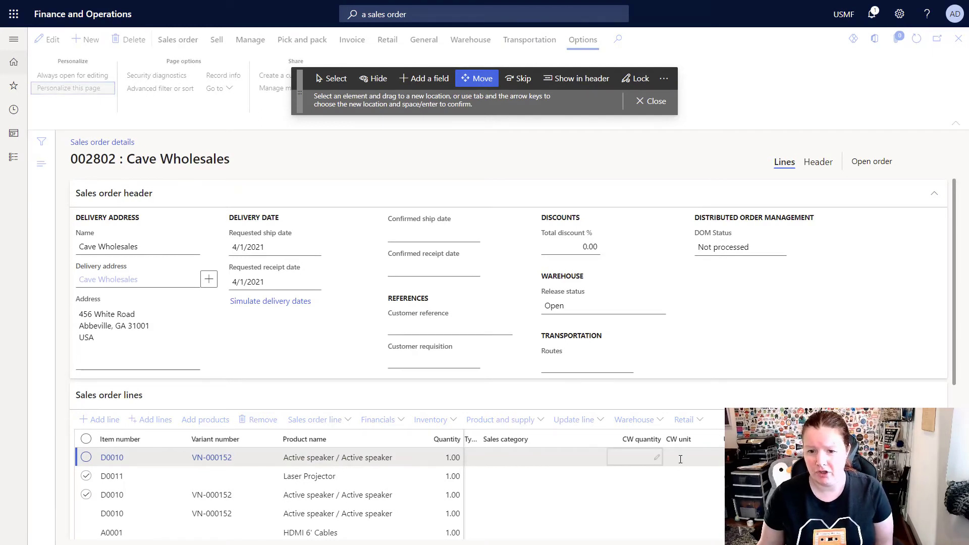
pyautogui.click(645, 465)
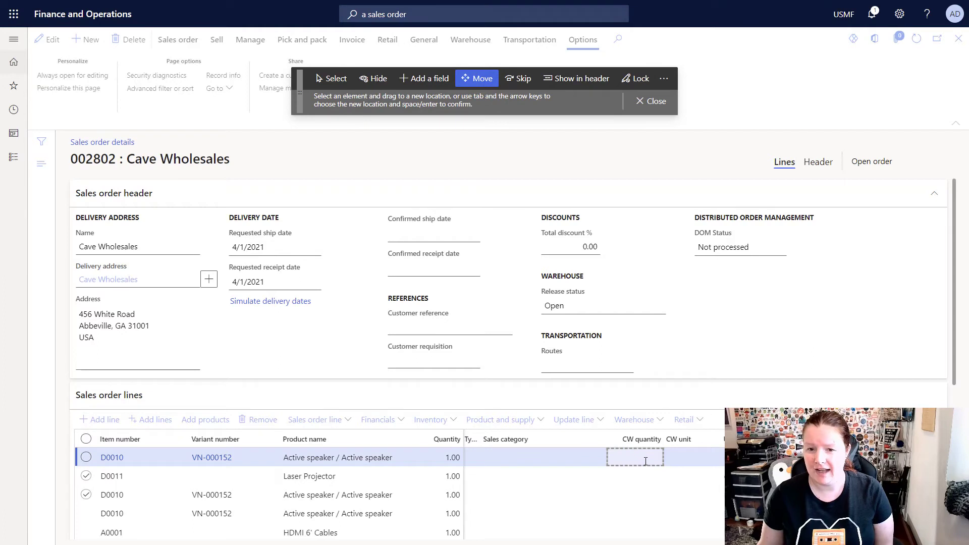
pyautogui.click(644, 459)
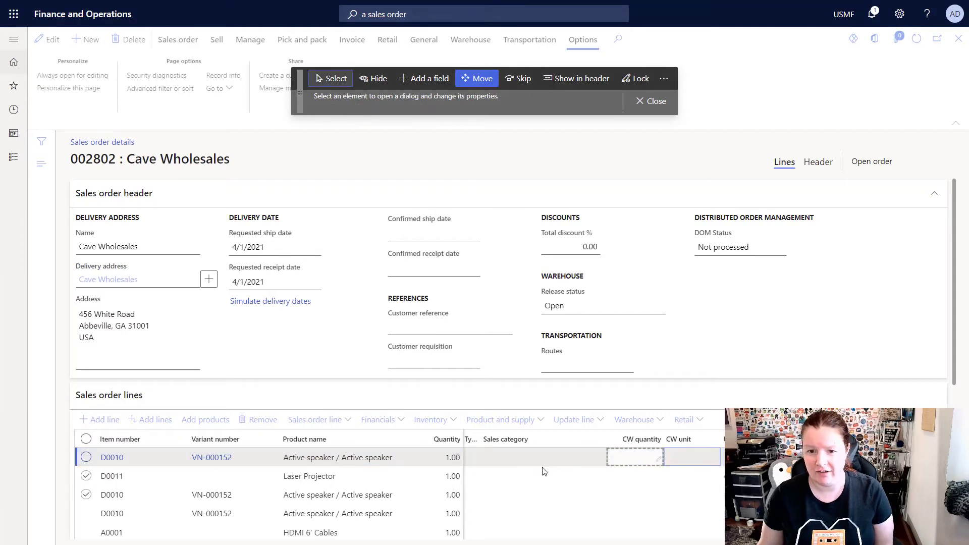
pyautogui.moveTo(603, 461)
pyautogui.mouseDown()
pyautogui.moveTo(295, 453)
pyautogui.moveTo(422, 456)
pyautogui.moveTo(409, 443)
pyautogui.mouseUp()
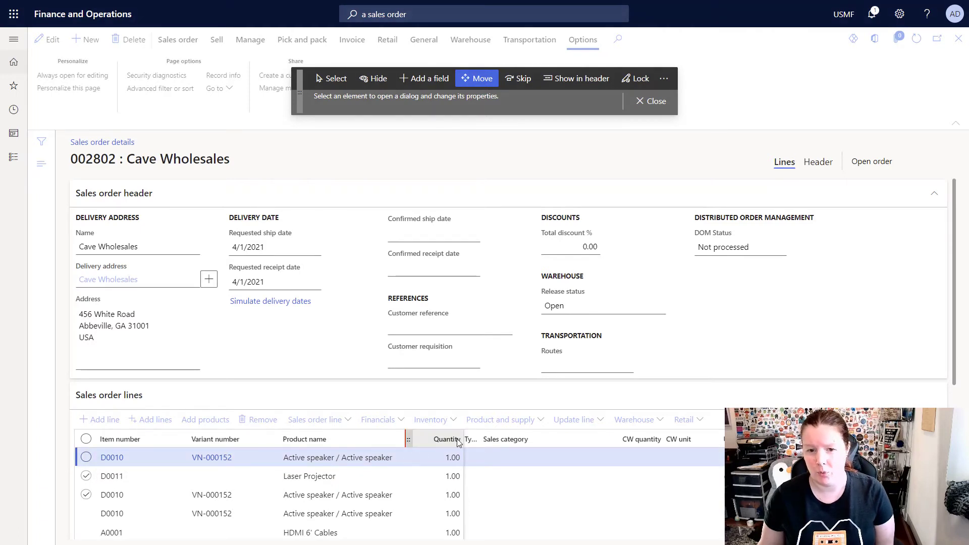
pyautogui.moveTo(482, 443)
pyautogui.mouseDown()
pyautogui.moveTo(692, 443)
pyautogui.moveTo(657, 445)
pyautogui.mouseUp()
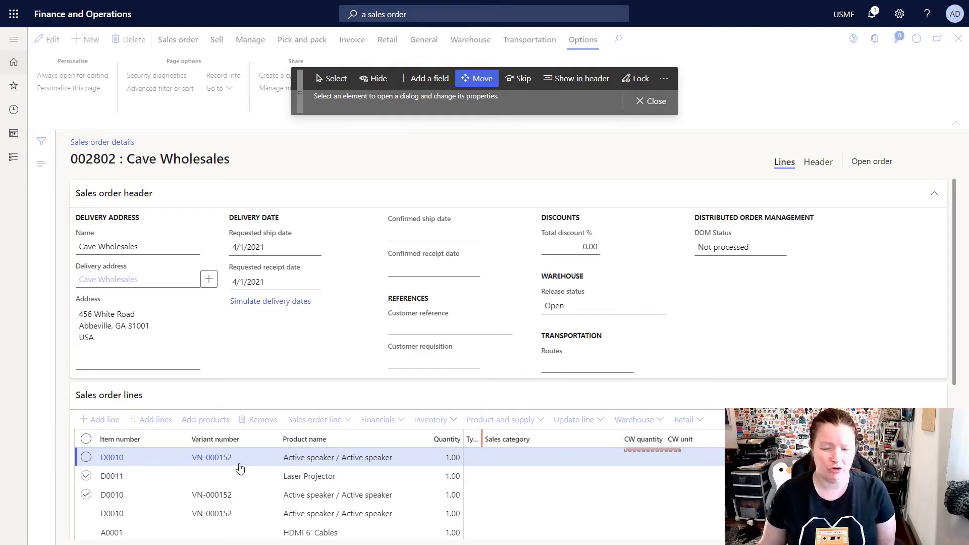
pyautogui.moveTo(657, 447); pyautogui.dragTo(239, 462)
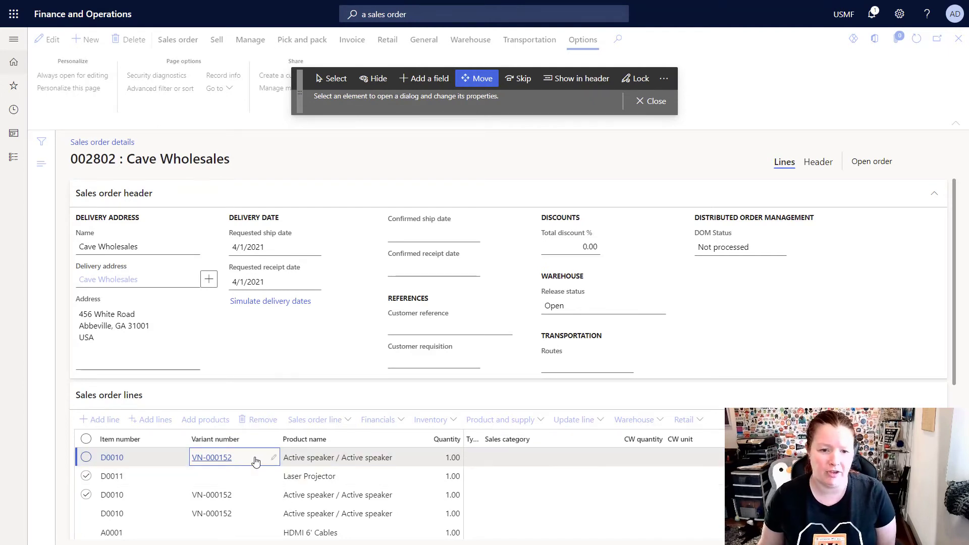
pyautogui.moveTo(338, 453); pyautogui.dragTo(365, 458)
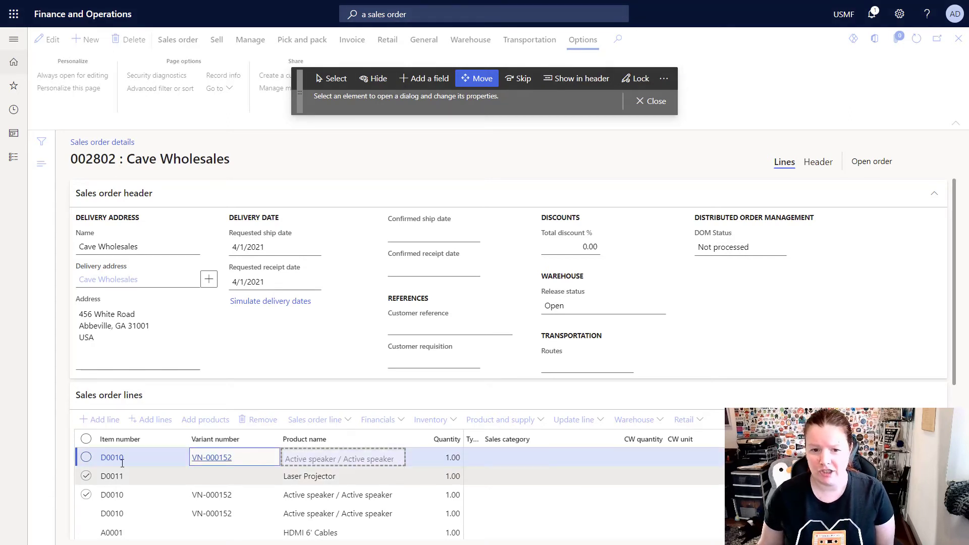
# Step: Re-enter move mode, pick the Sales order header section, then export the page personalizations from the ··· menu
pyautogui.click(478, 79)
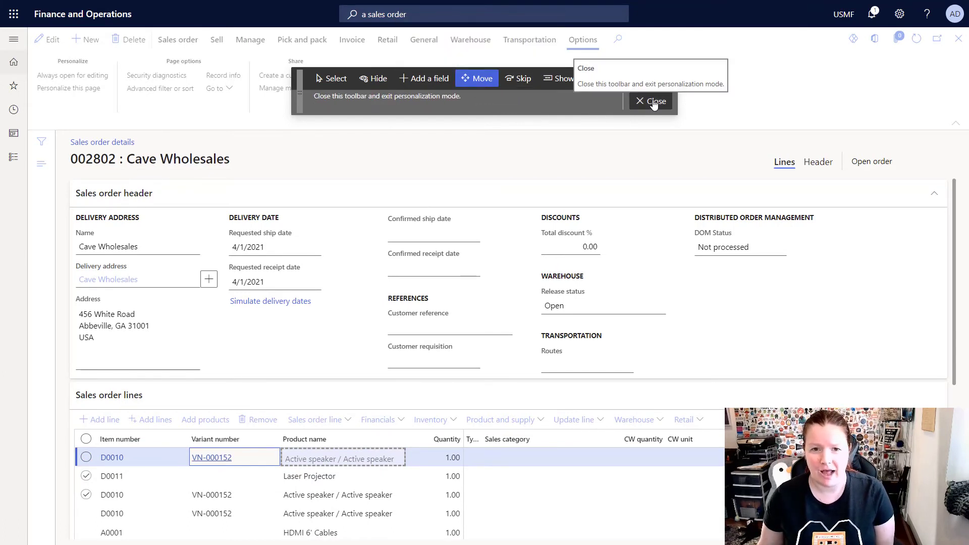
pyautogui.moveTo(651, 101)
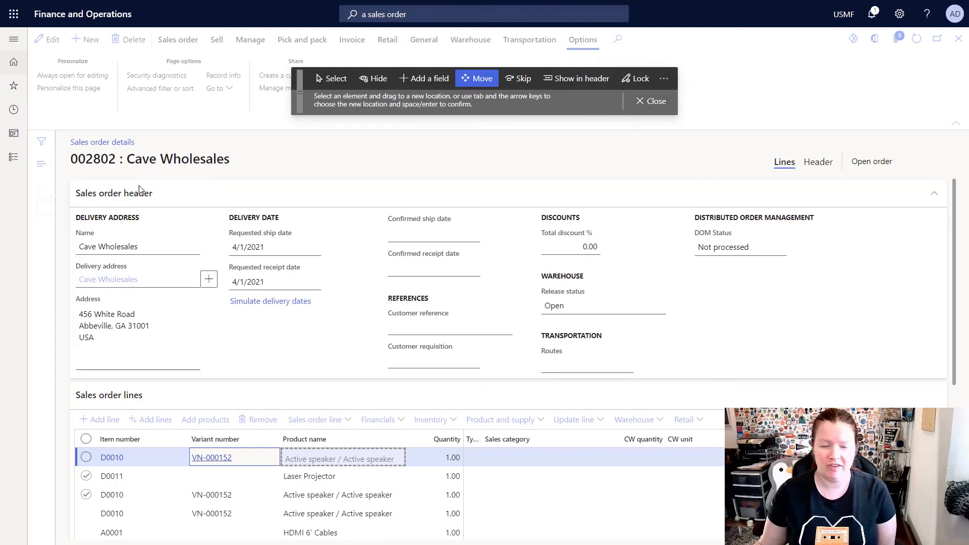
pyautogui.click(140, 189)
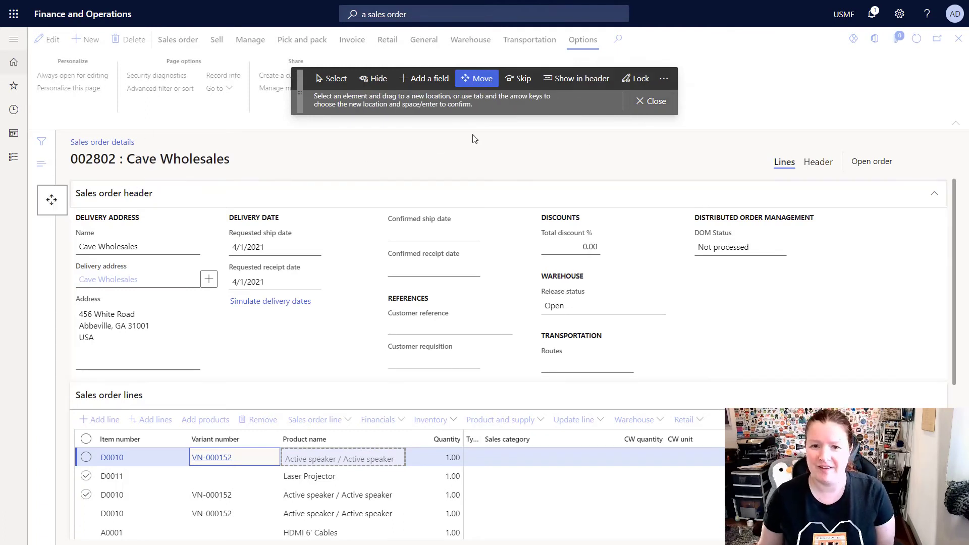
pyautogui.click(664, 79)
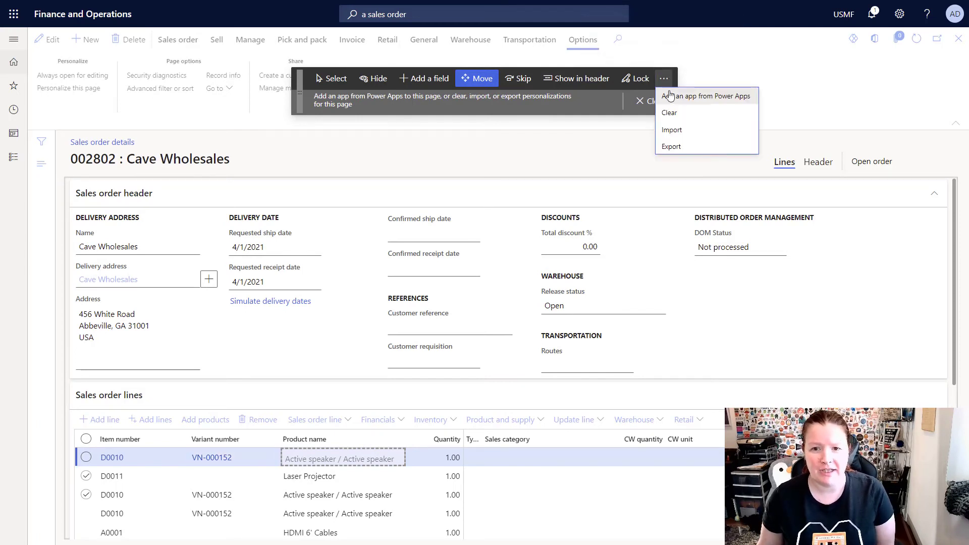
pyautogui.click(670, 146)
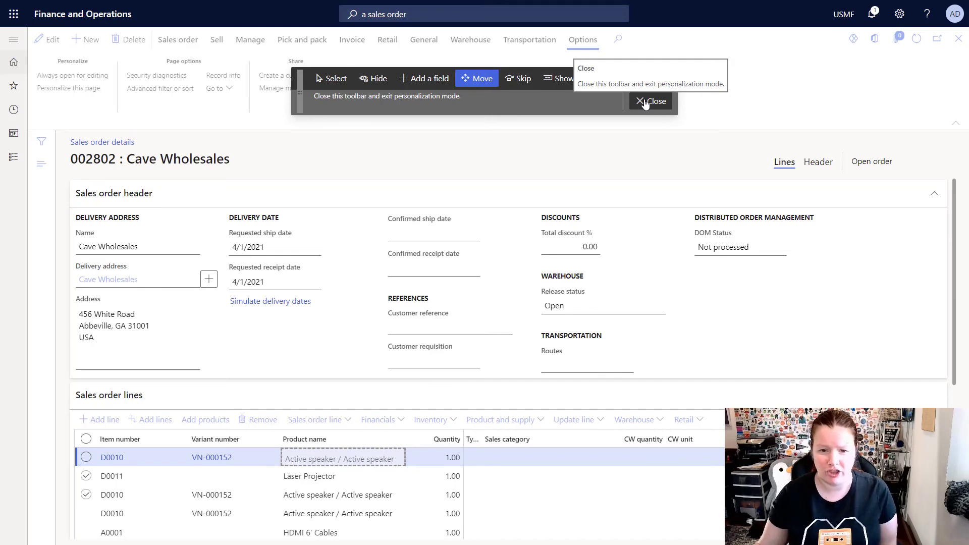
# Step: Close personalization and unfreeze Variant number so it joins the scrolling columns after Quantity
pyautogui.click(644, 102)
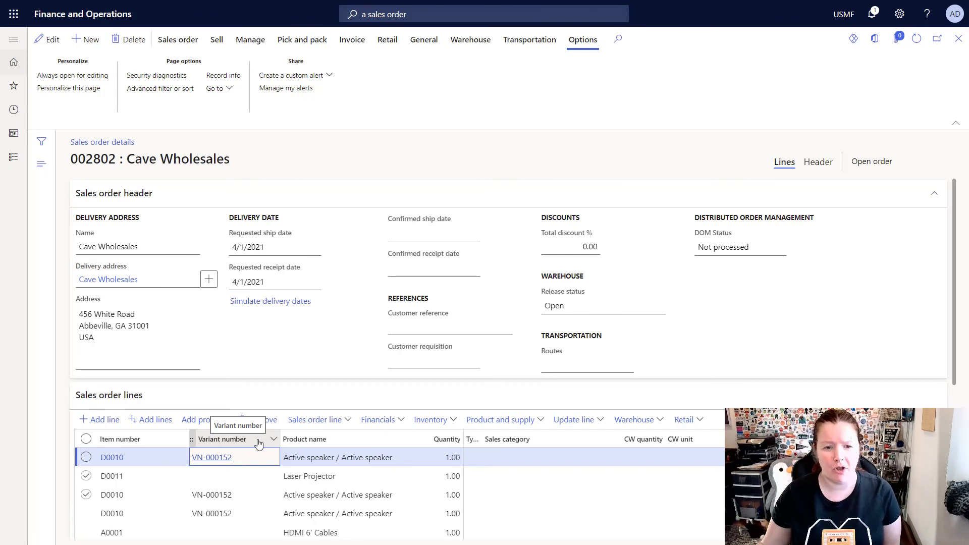
pyautogui.rightClick(258, 444)
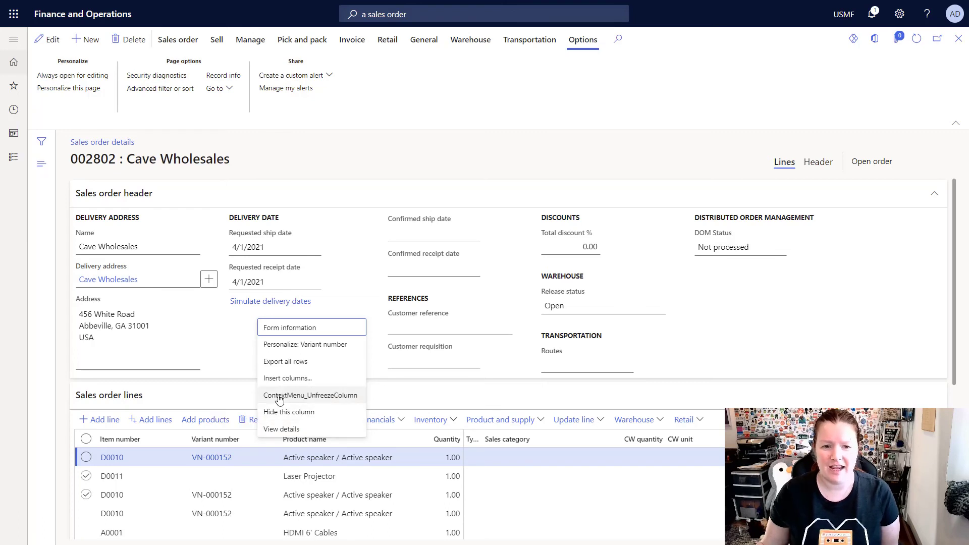
pyautogui.click(324, 403)
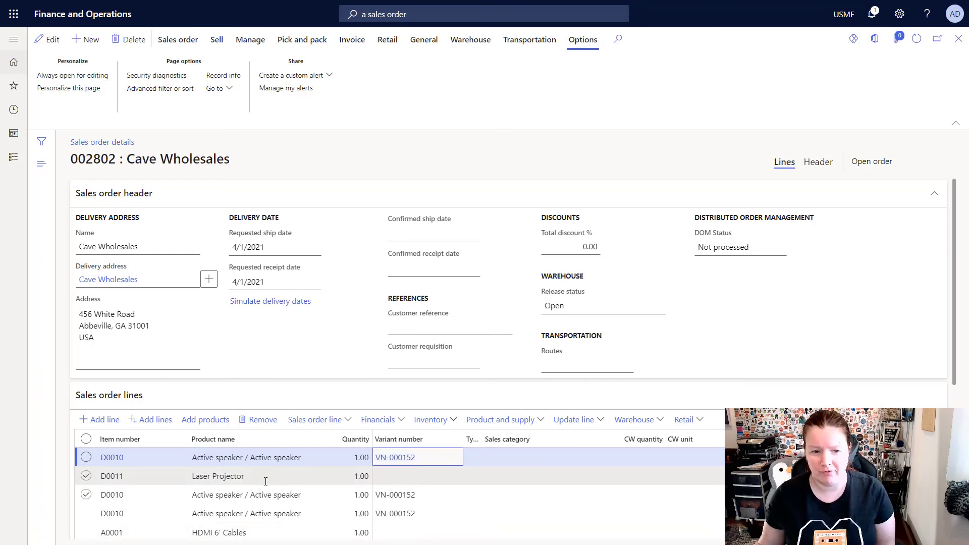
pyautogui.scroll(-2, 363, 463)
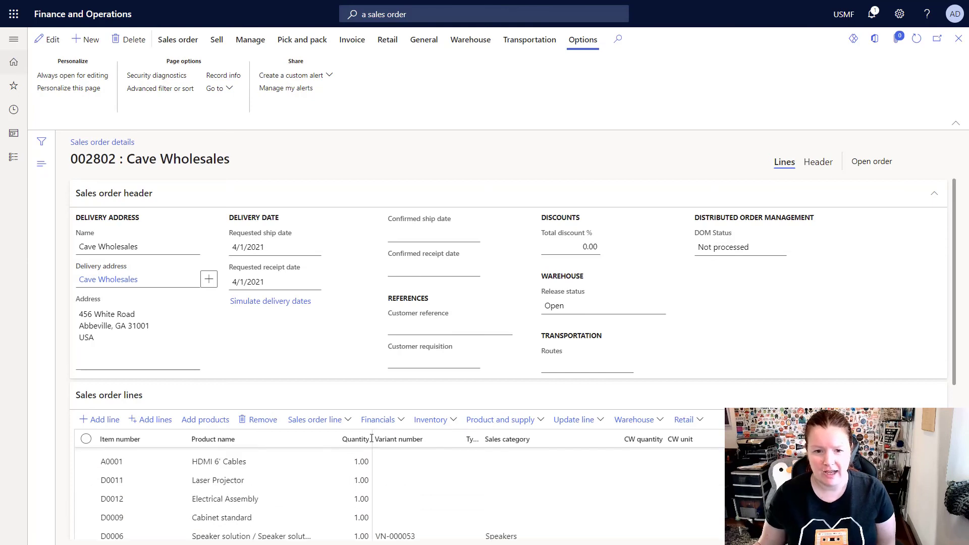
pyautogui.scroll(-3, 362, 515)
pyautogui.scroll(-3, 389, 483)
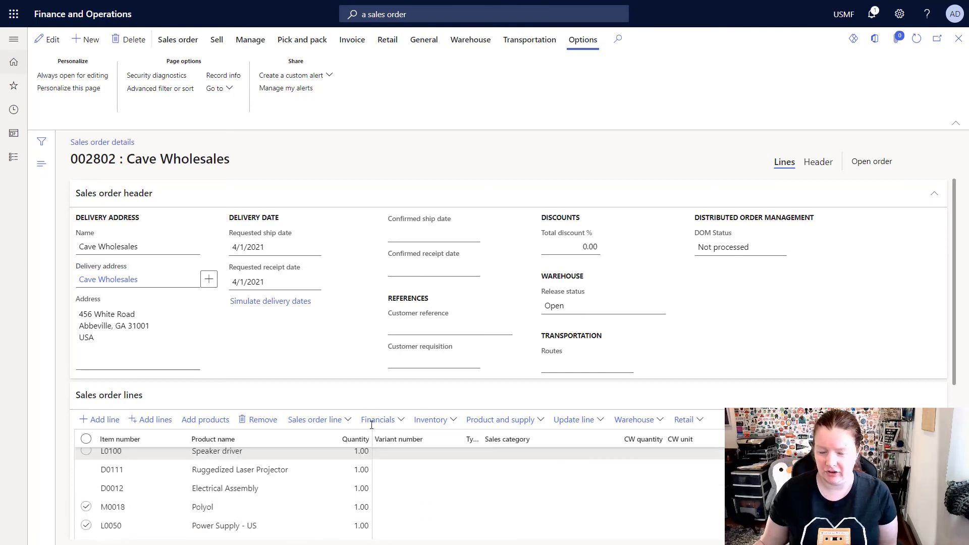
pyautogui.scroll(-3, 372, 520)
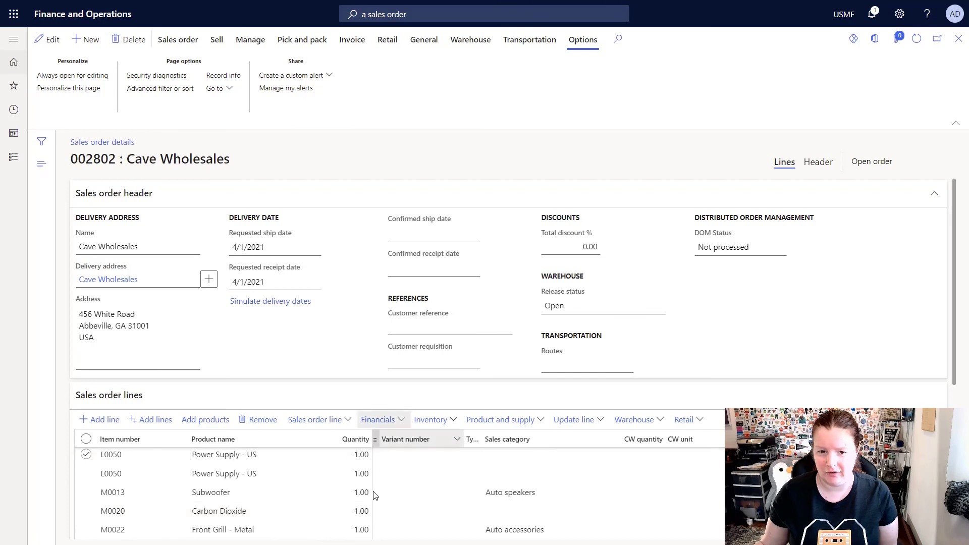